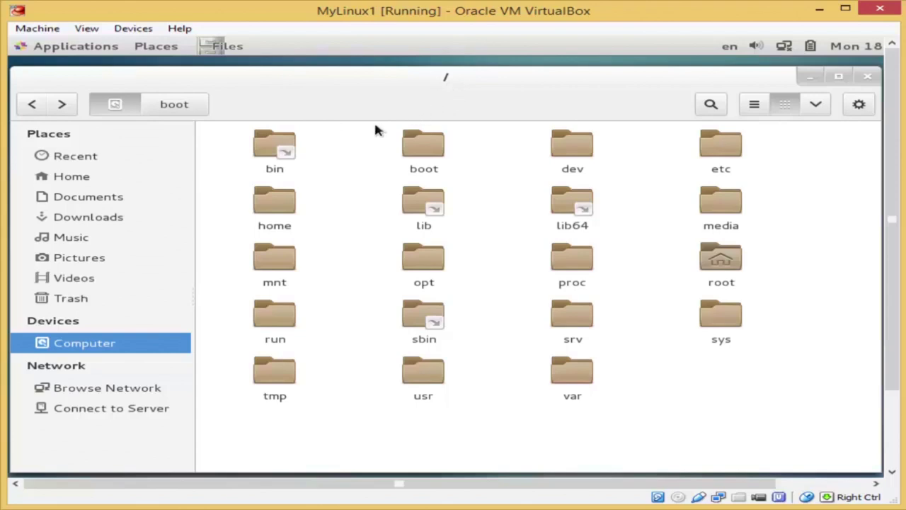
# Step: Open the bin folder, search it for "cd", clear the search and return to the root directory
pyautogui.click(273, 162)
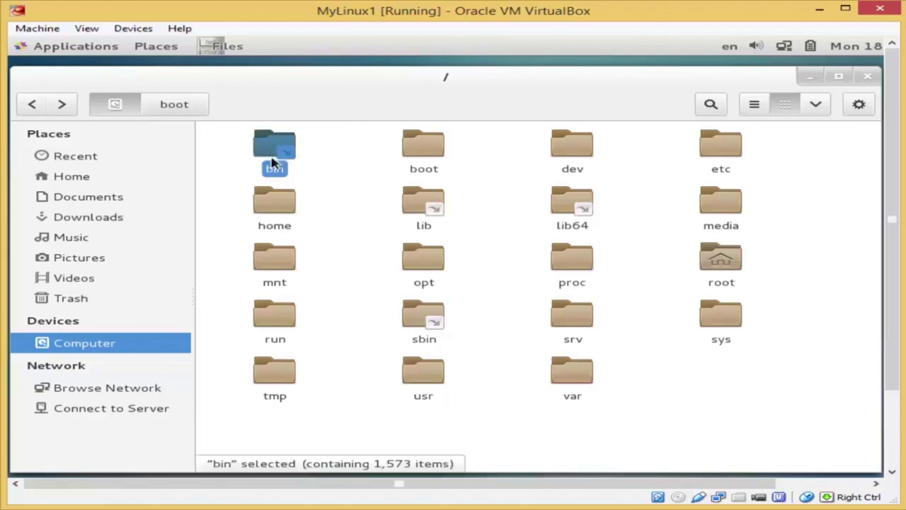
pyautogui.doubleClick(273, 162)
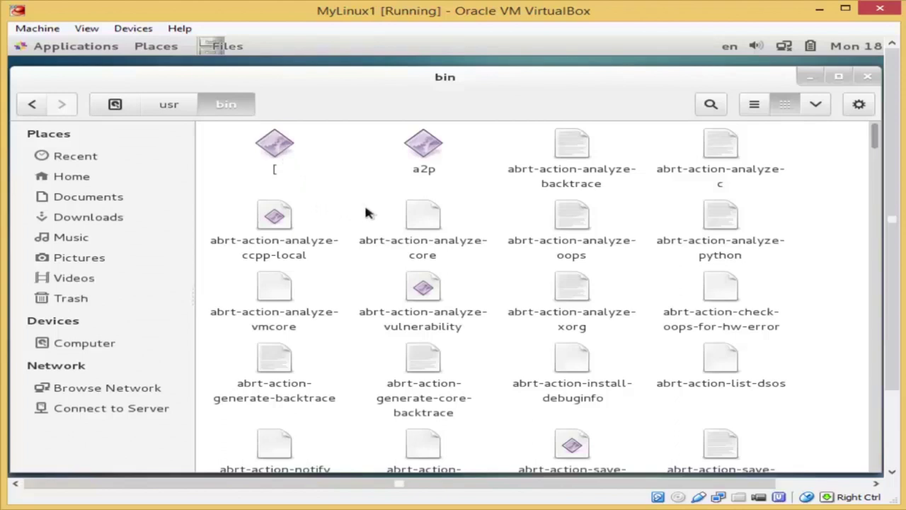
pyautogui.click(704, 106)
pyautogui.write('cd')
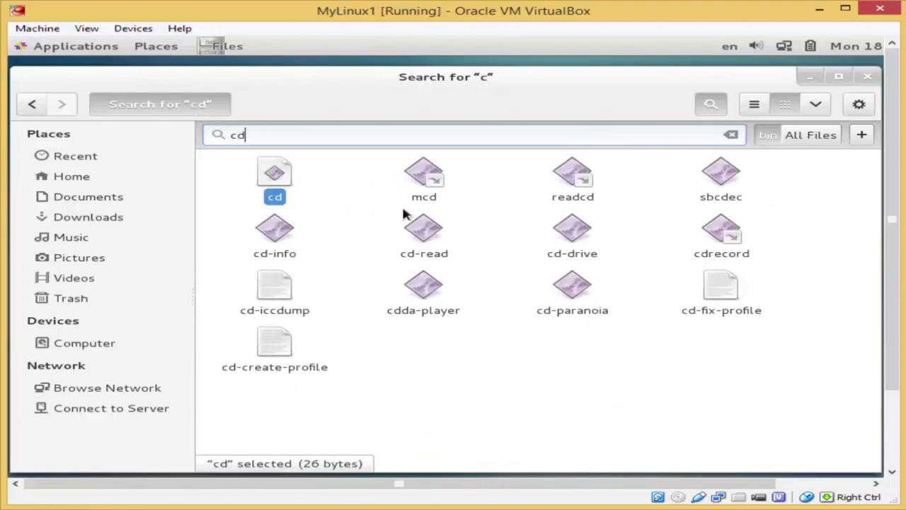
pyautogui.click(730, 139)
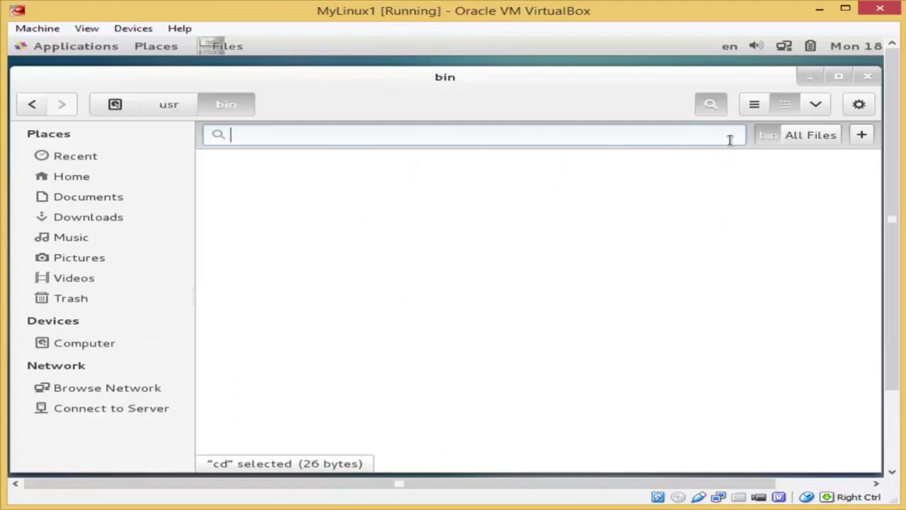
pyautogui.click(115, 104)
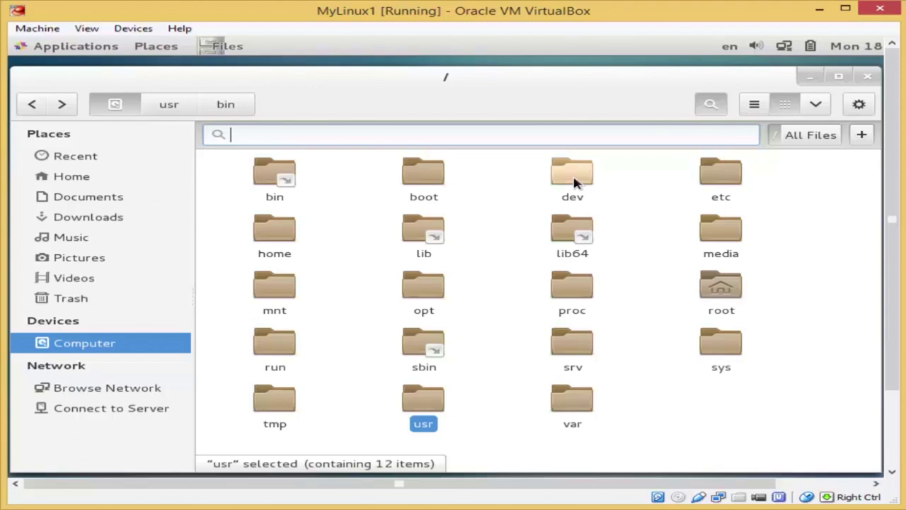
# Step: Open the etc folder, search it for "hostname", clear the search and return to the root directory
pyautogui.doubleClick(720, 181)
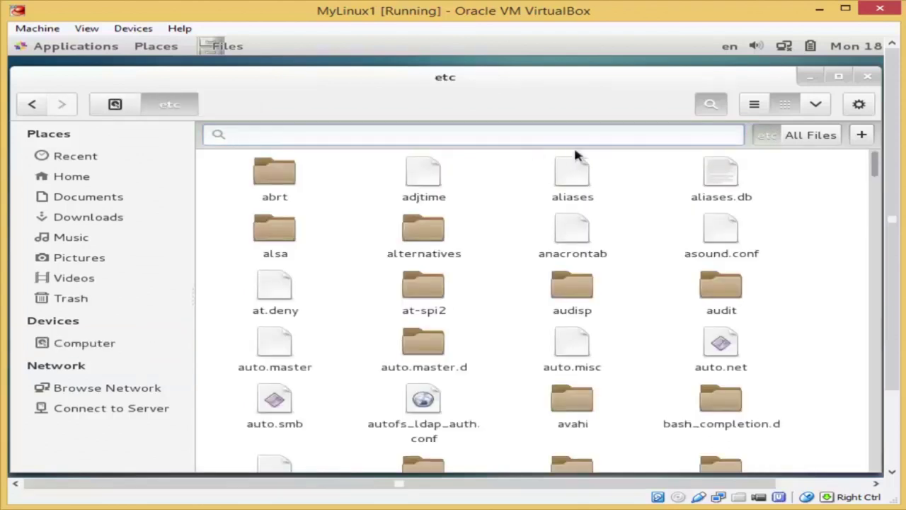
pyautogui.click(710, 105)
pyautogui.click(710, 105)
pyautogui.write('hostname')
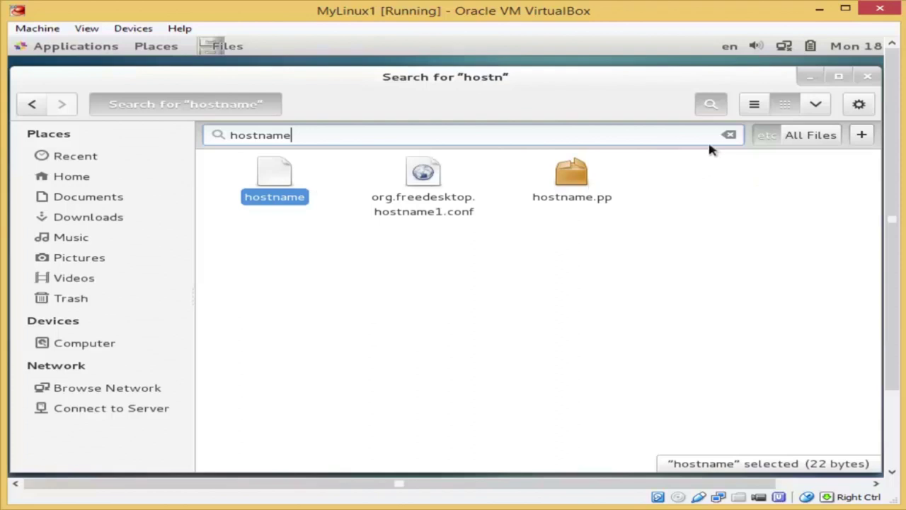
pyautogui.click(729, 136)
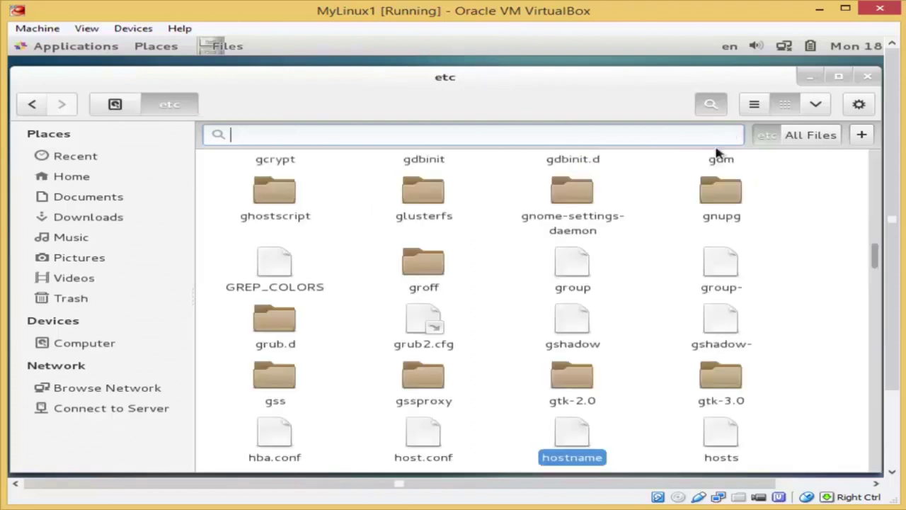
pyautogui.click(115, 104)
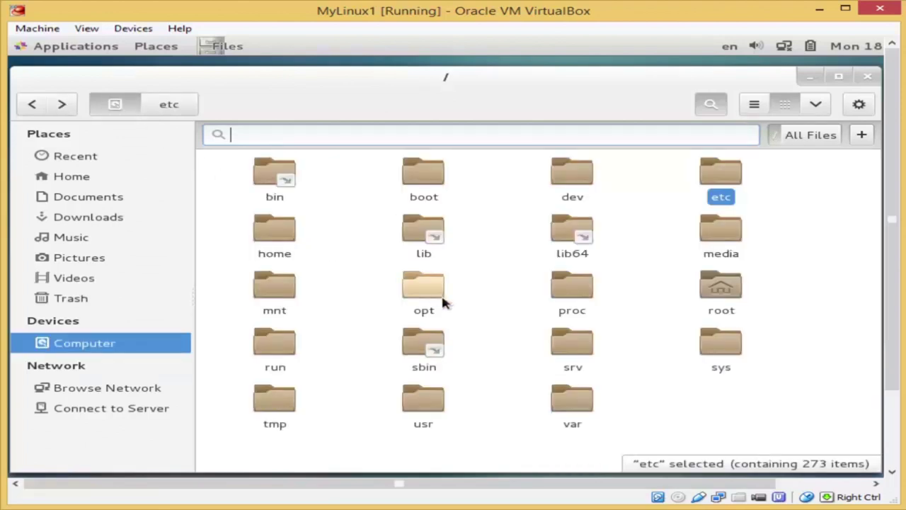
# Step: View the contents of the home and lib folders, returning to the root directory after each
pyautogui.doubleClick(273, 233)
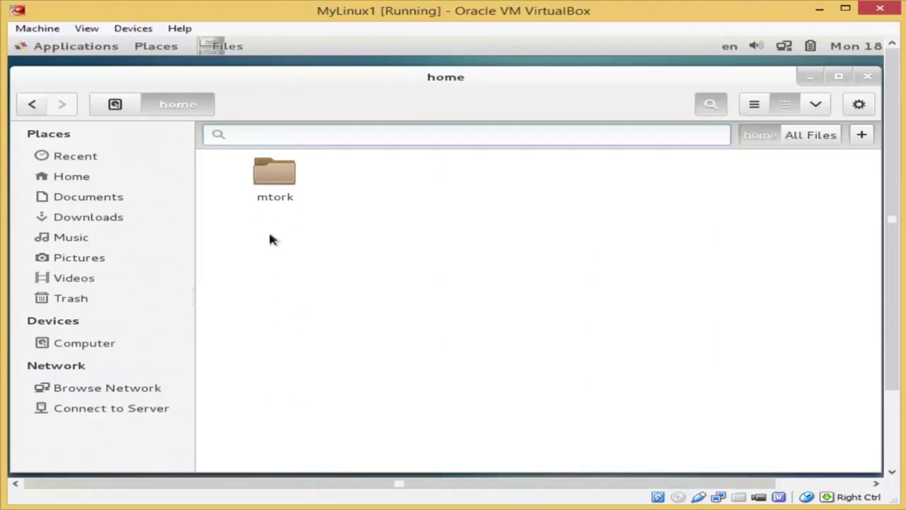
pyautogui.click(113, 104)
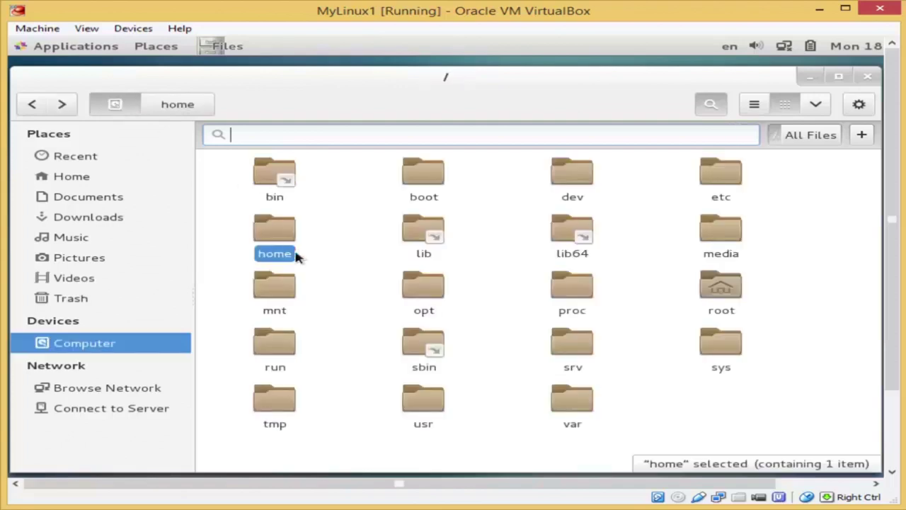
pyautogui.click(423, 237)
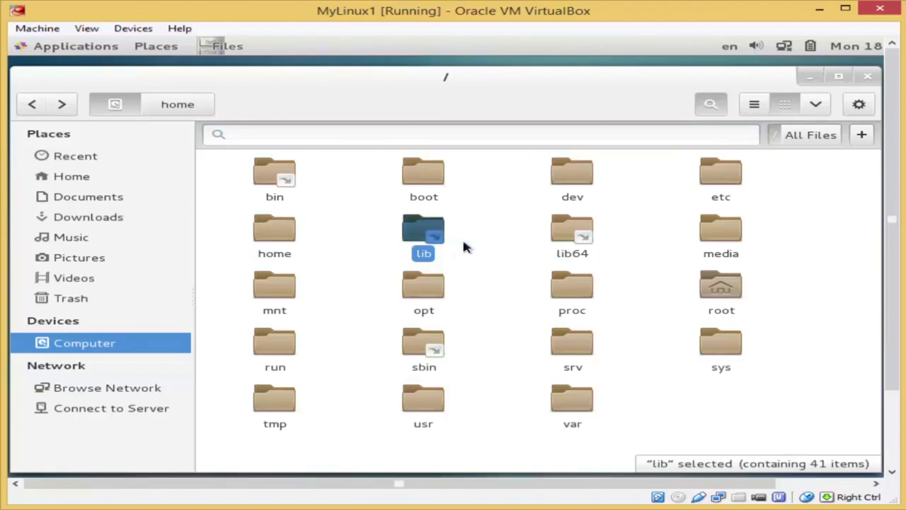
pyautogui.doubleClick(421, 241)
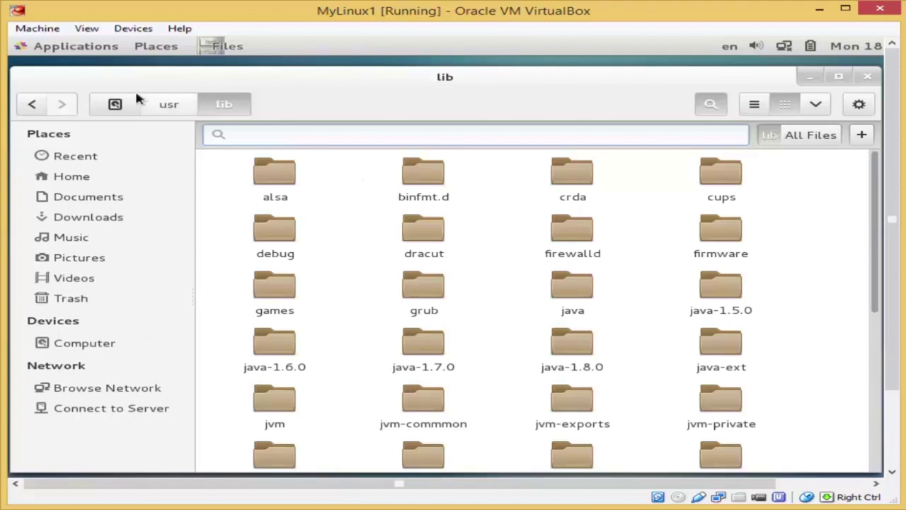
pyautogui.click(119, 105)
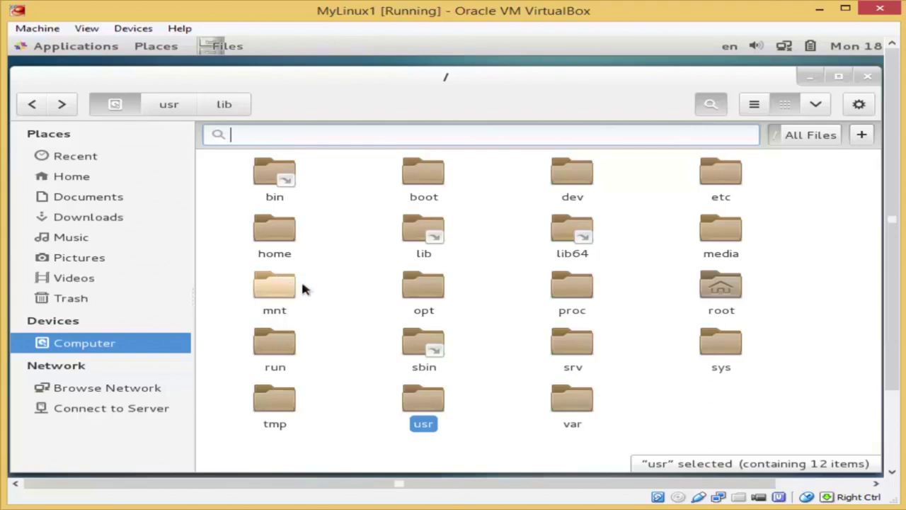
# Step: Open the proc folder, search it for "cpu", clear the search and return to the root directory
pyautogui.doubleClick(572, 294)
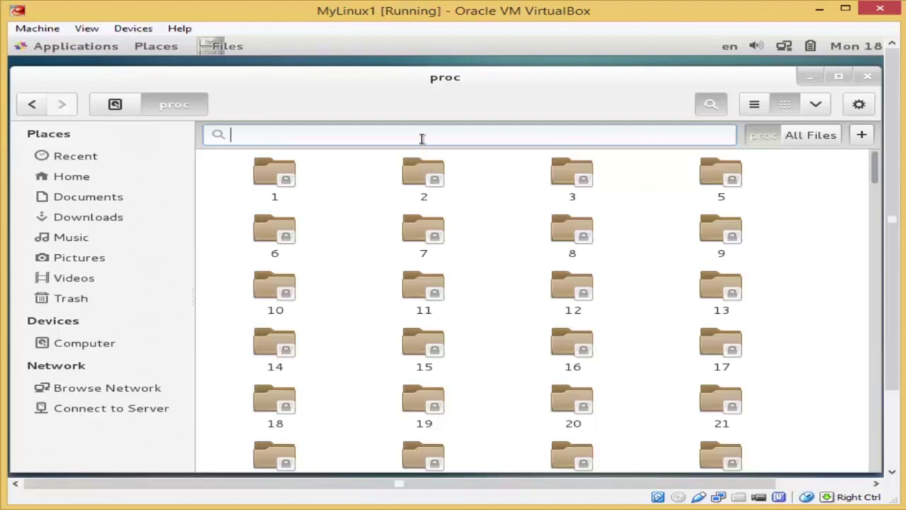
pyautogui.write('cpu')
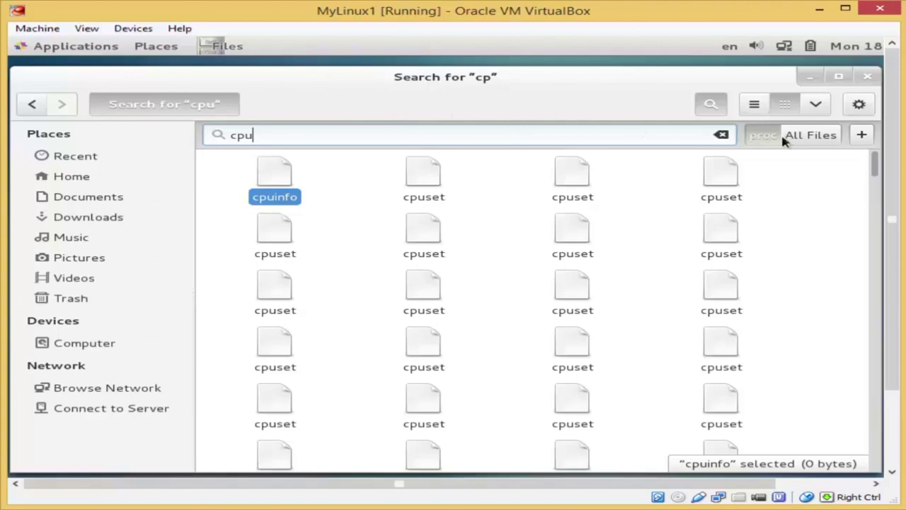
pyautogui.click(728, 139)
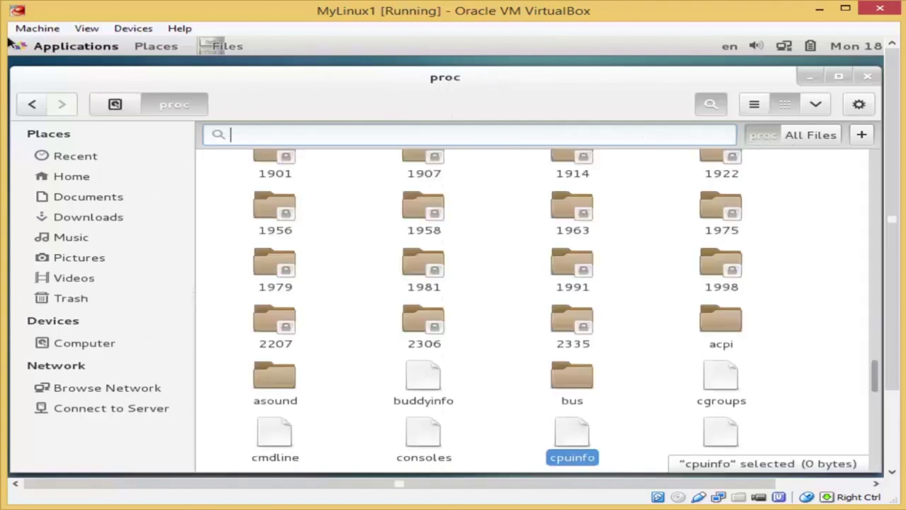
pyautogui.click(113, 106)
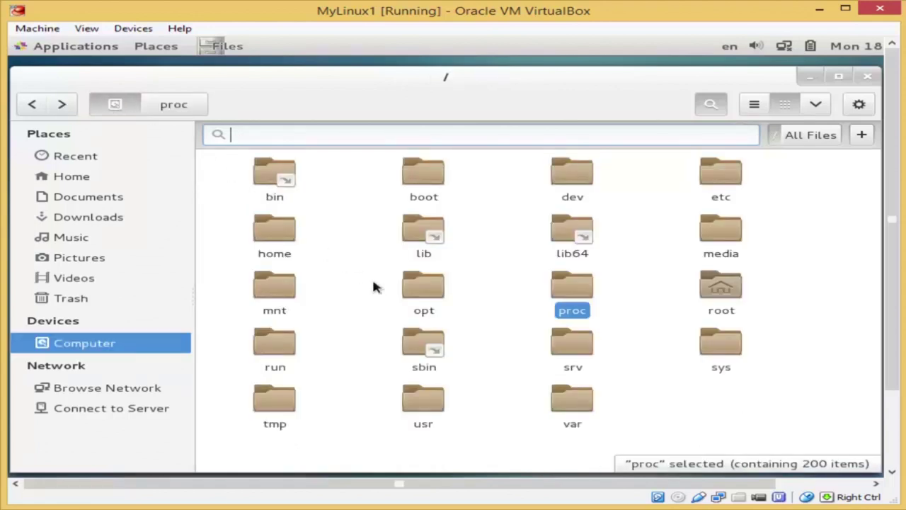
# Step: Select the root folder, search the sbin folder for "fd", clear the search and return to the root directory
pyautogui.click(723, 296)
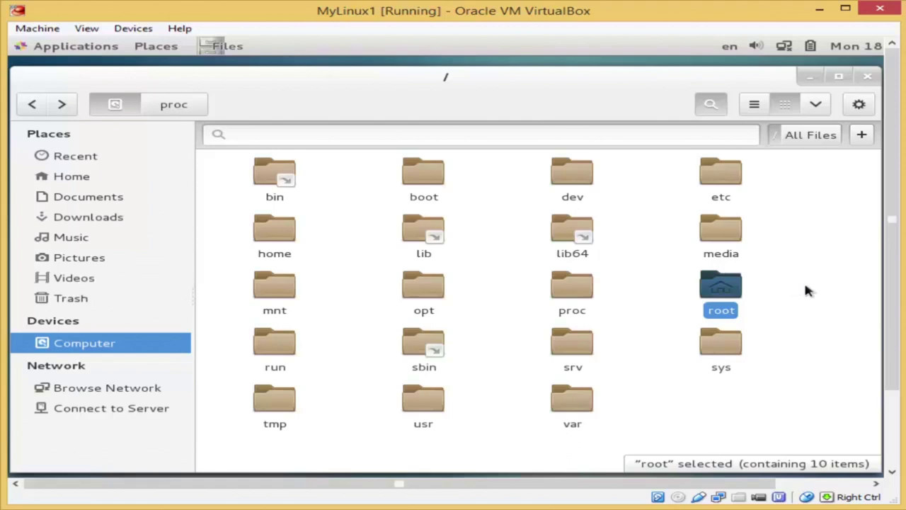
pyautogui.click(423, 348)
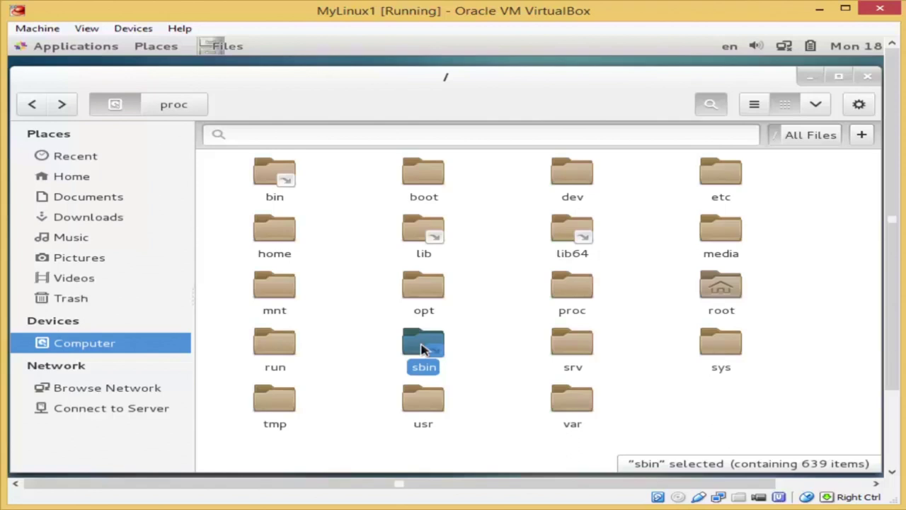
pyautogui.doubleClick(422, 348)
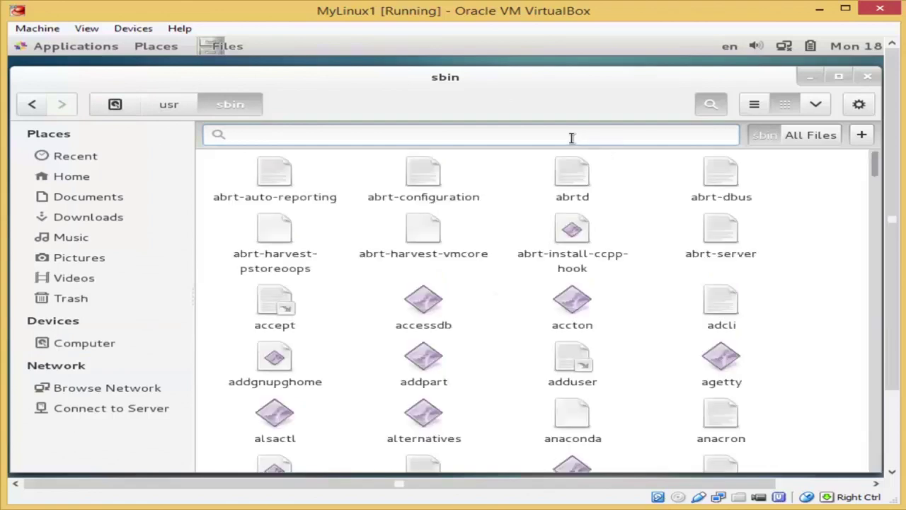
pyautogui.write('fd')
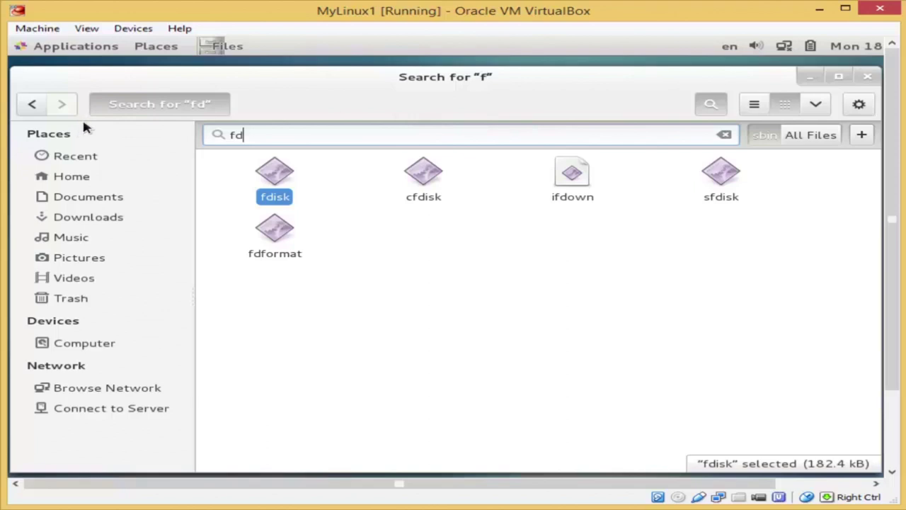
pyautogui.click(723, 135)
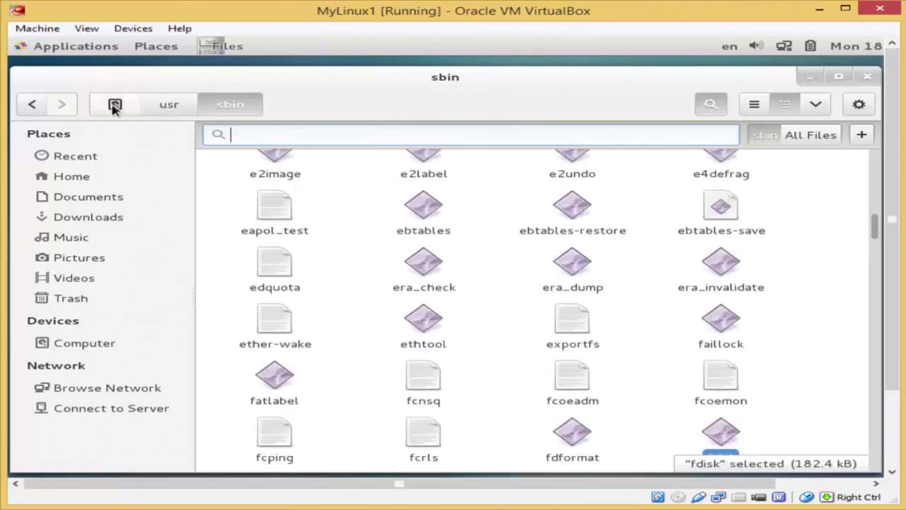
pyautogui.click(114, 104)
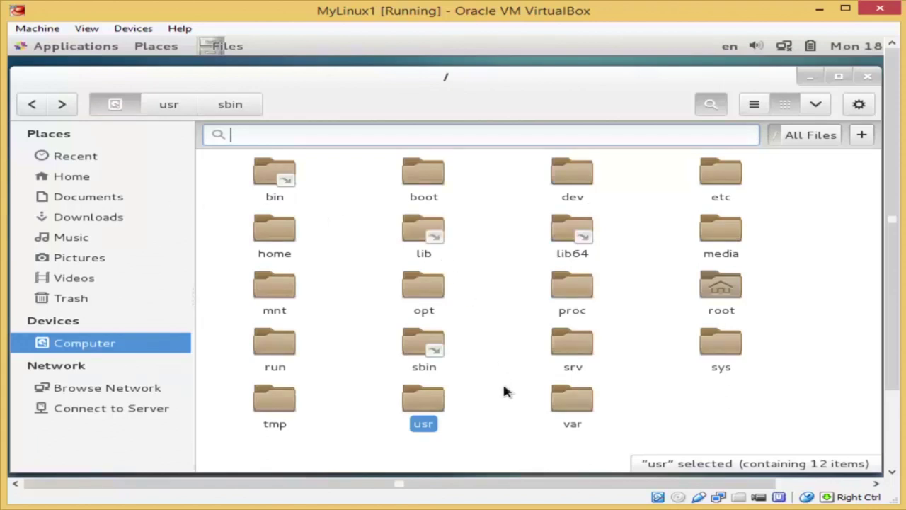
# Step: Select the tmp folder, view the contents of the var folder and return to the root directory
pyautogui.click(281, 410)
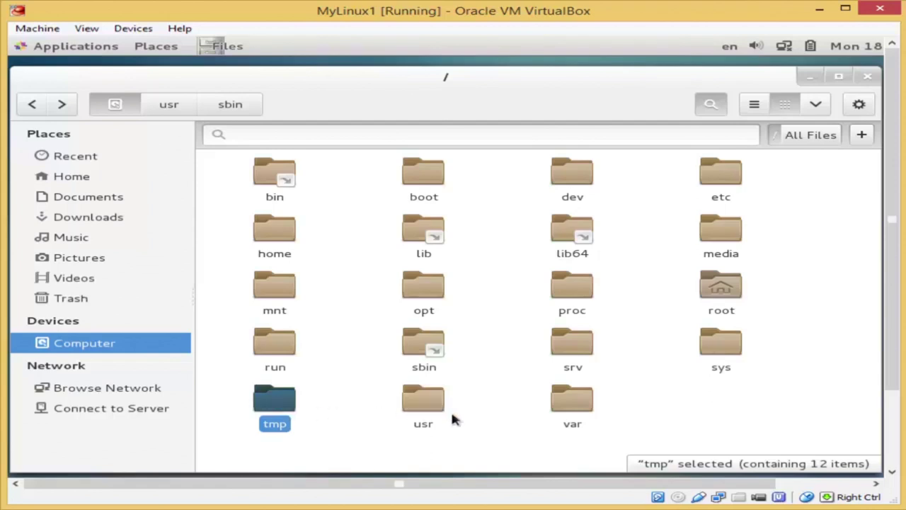
pyautogui.click(592, 406)
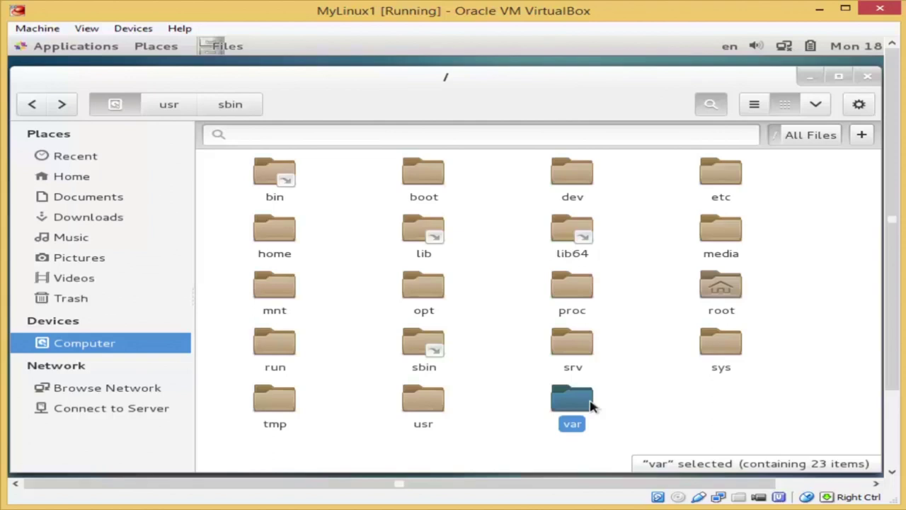
pyautogui.doubleClick(592, 406)
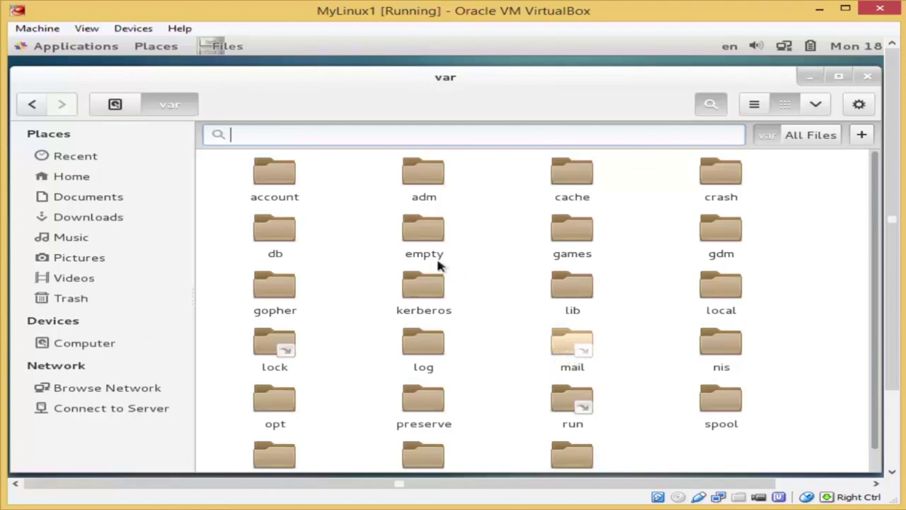
pyautogui.click(116, 107)
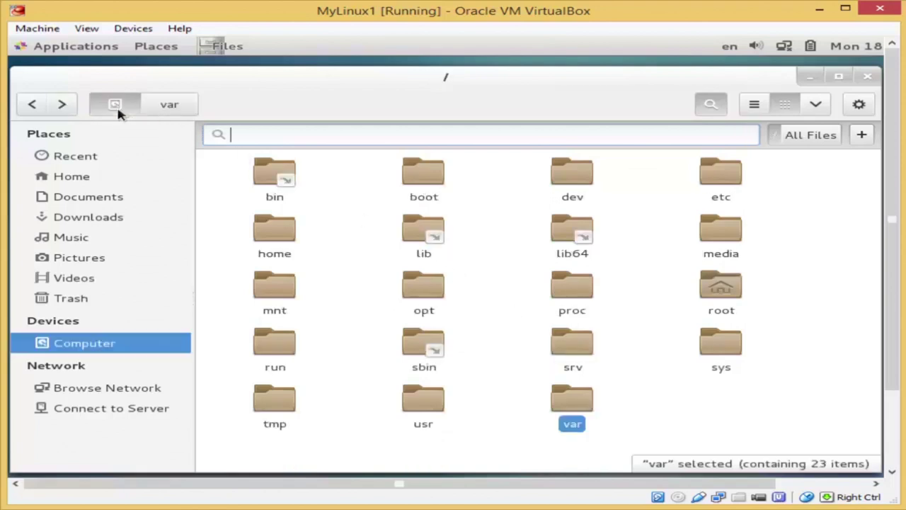
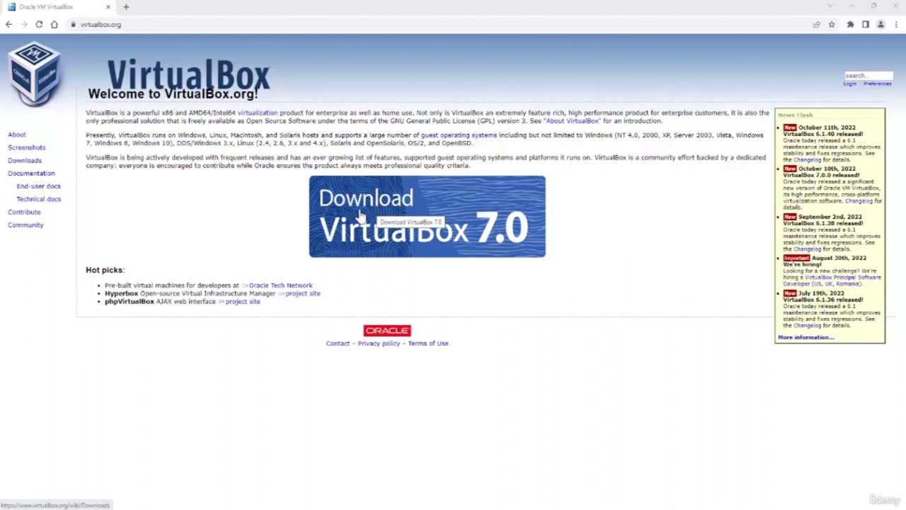
# Step: Download the VirtualBox 7.0.0 platform package for Windows hosts from virtualbox.org in the browser
pyautogui.click(360, 215)
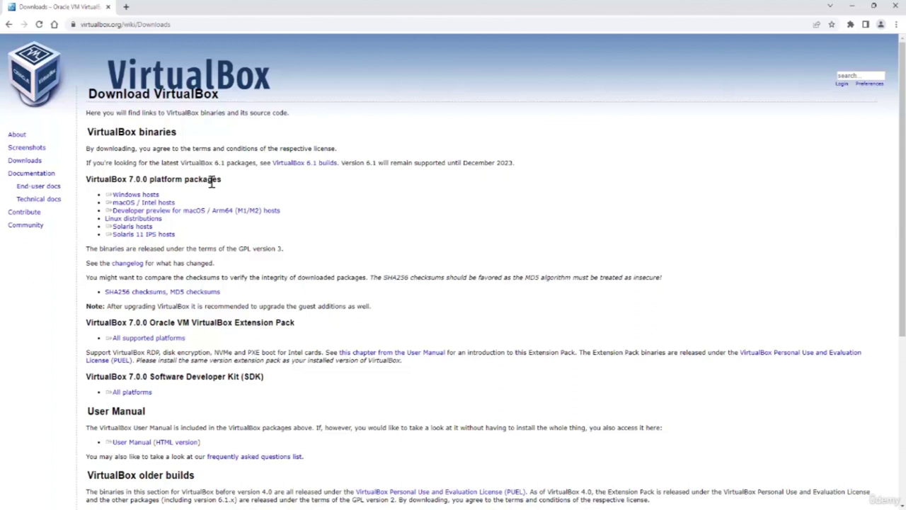
pyautogui.tripleClick(160, 194)
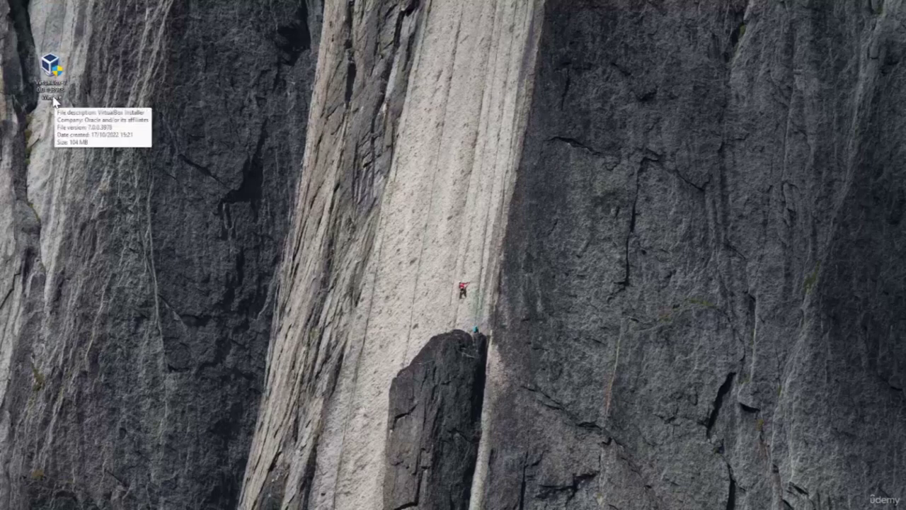
# Step: Install Oracle VM VirtualBox 7.0.0 from the desktop installer with default features and location, and start it after installation
pyautogui.doubleClick(55, 101)
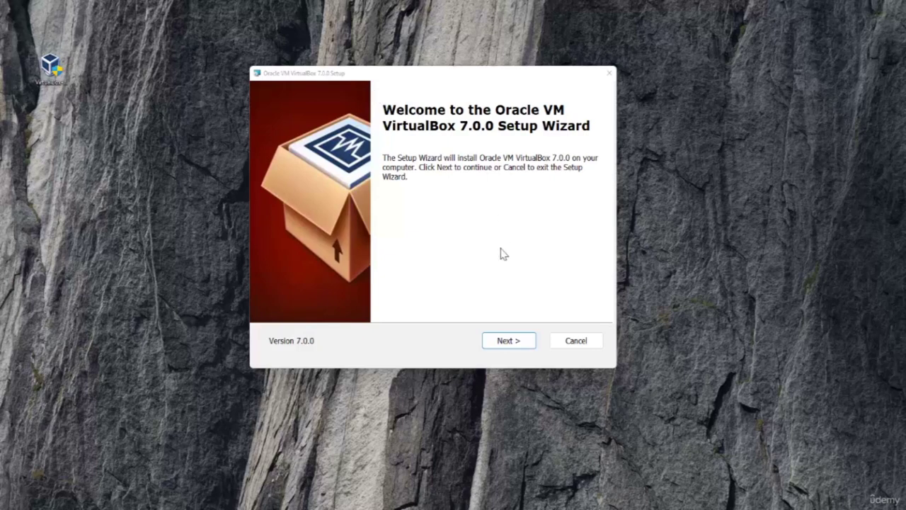
pyautogui.click(518, 343)
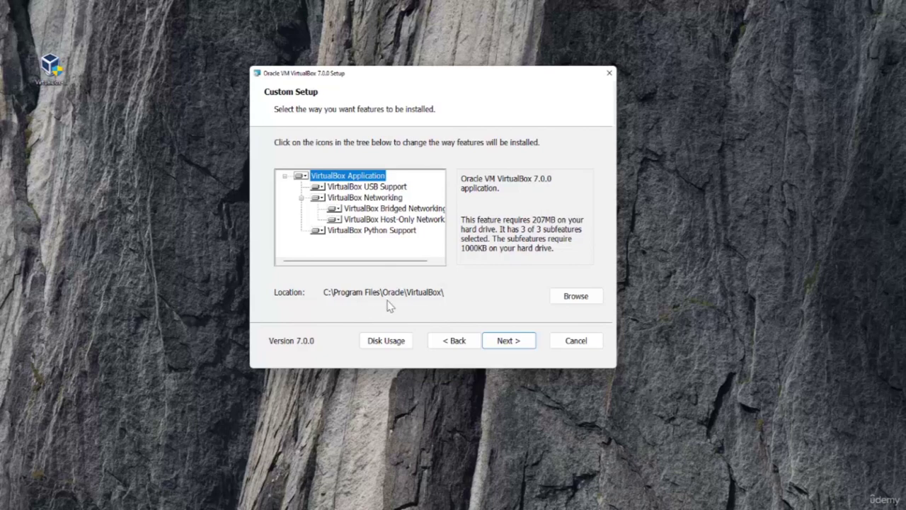
pyautogui.click(509, 339)
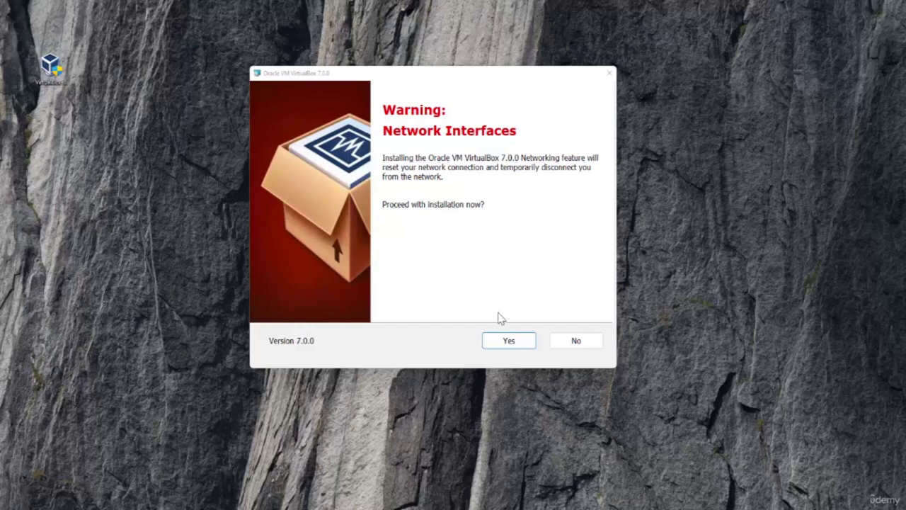
pyautogui.click(506, 342)
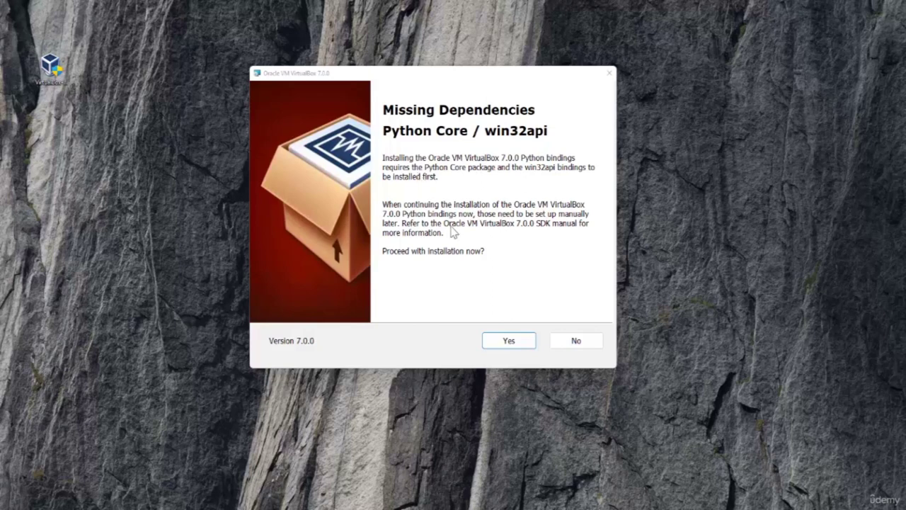
pyautogui.click(506, 343)
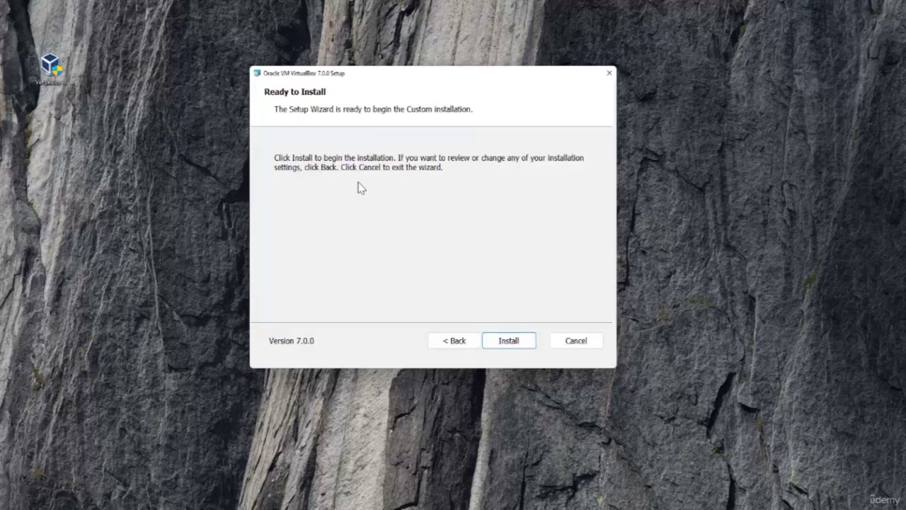
pyautogui.click(511, 344)
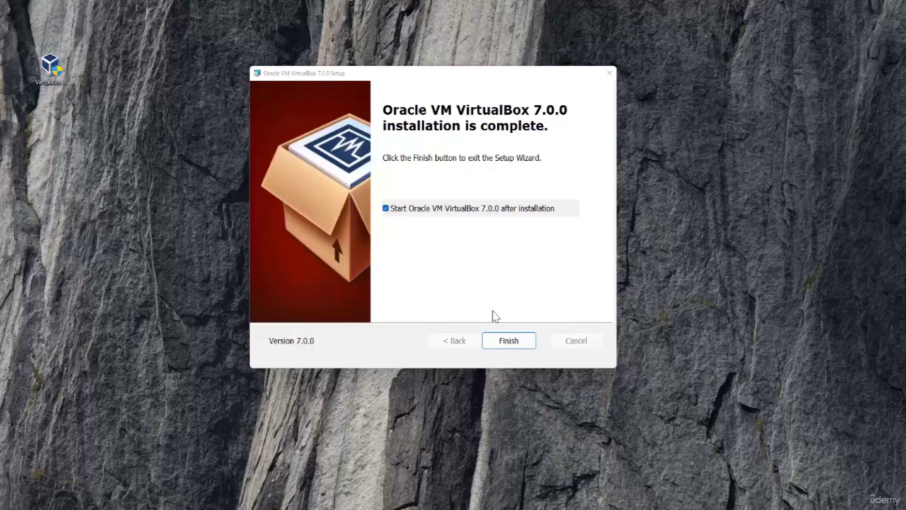
pyautogui.click(508, 340)
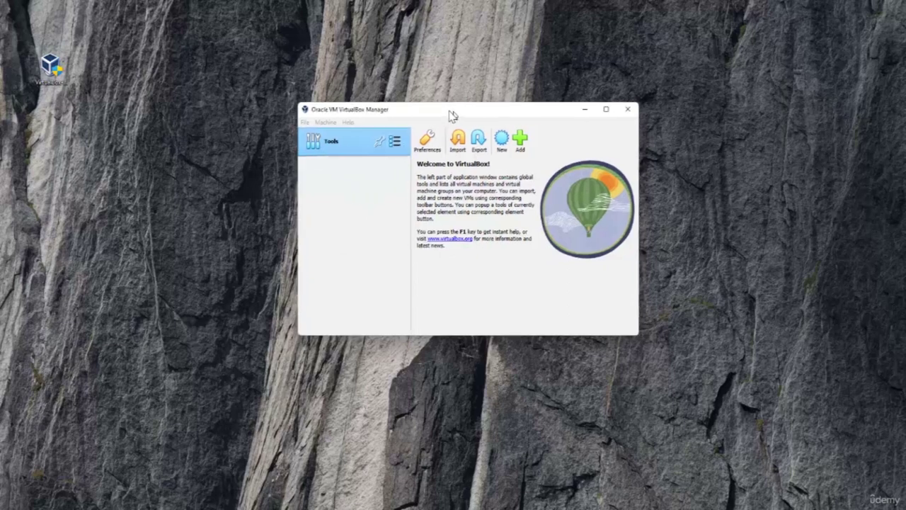
# Step: Start a new virtual machine named "linux" with type Linux and version Red Hat 9.x (64-bit), and continue to its hardware settings
pyautogui.moveTo(443, 114); pyautogui.dragTo(427, 117)
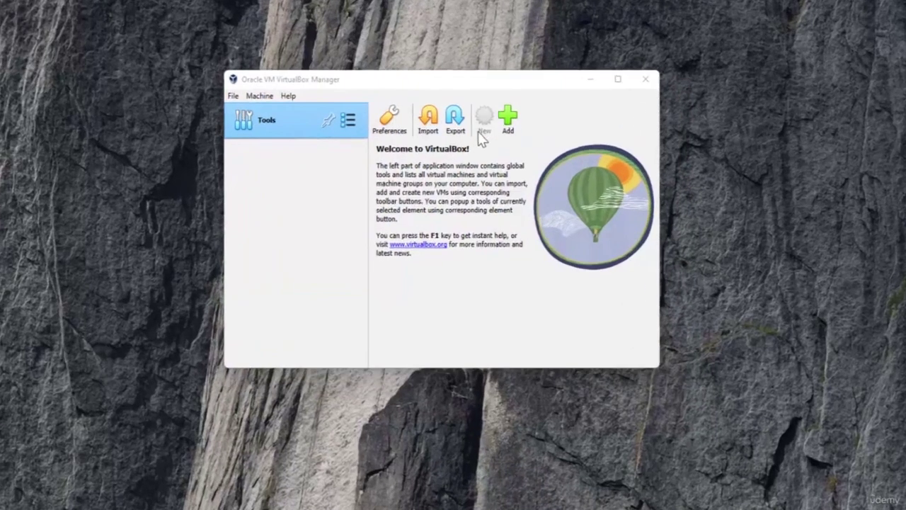
pyautogui.click(486, 152)
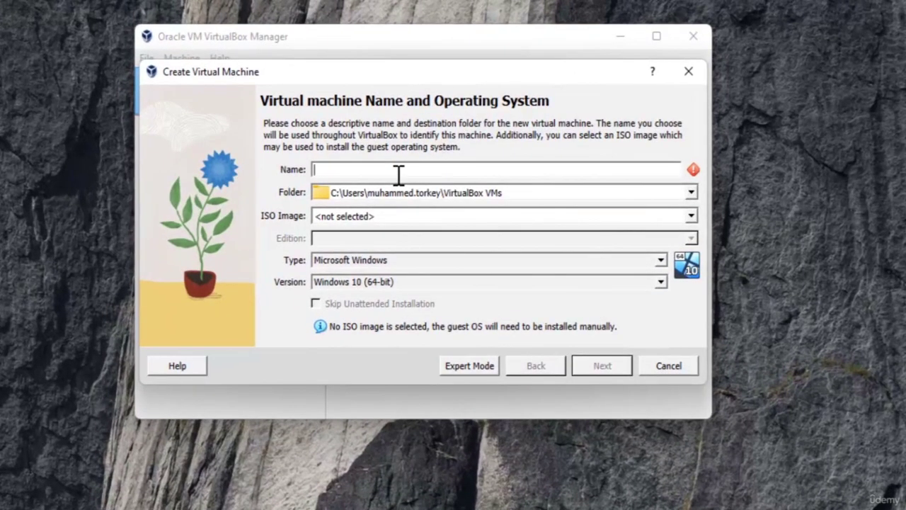
pyautogui.write('linux')
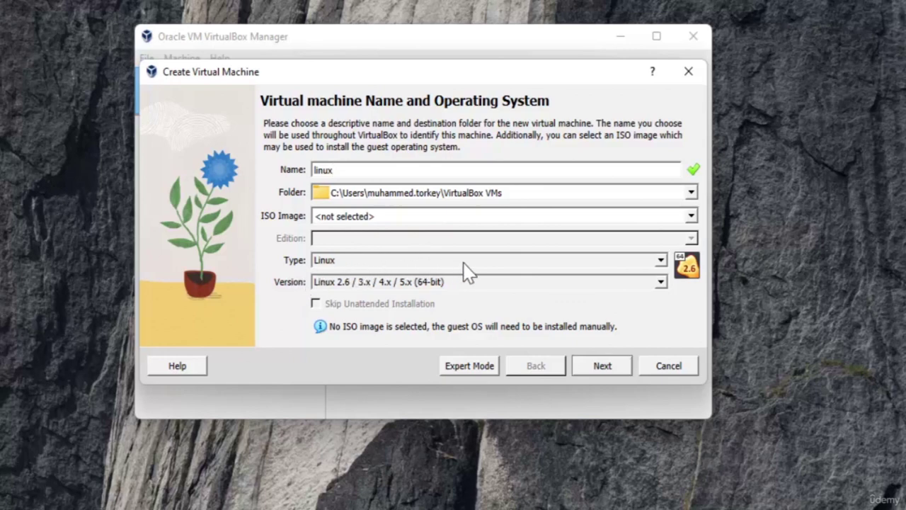
pyautogui.click(378, 261)
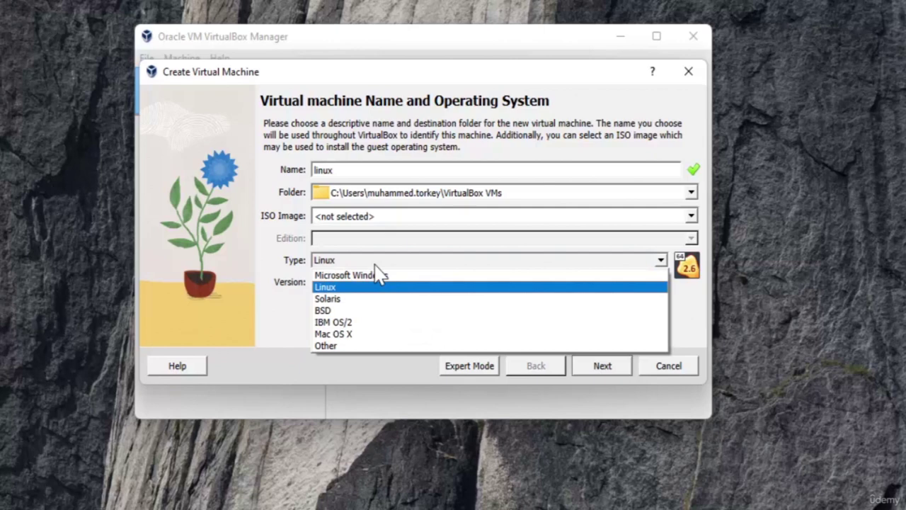
pyautogui.click(337, 288)
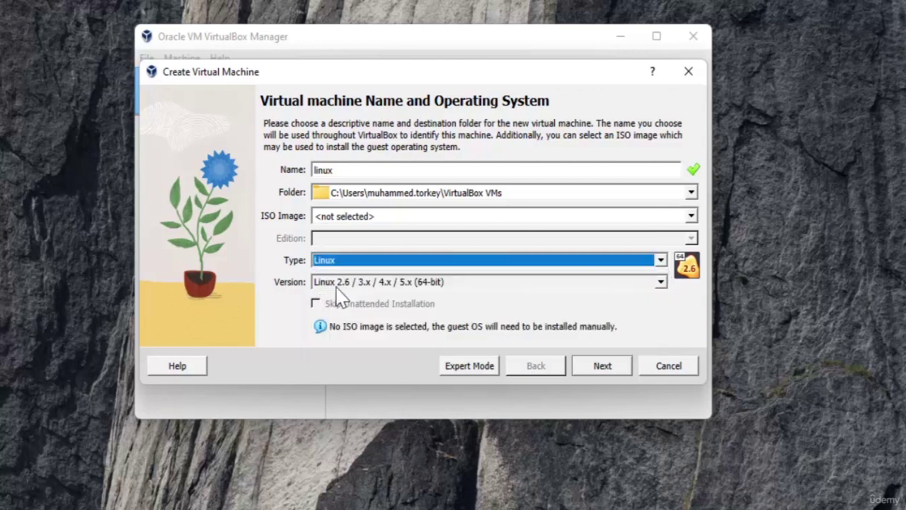
pyautogui.click(660, 282)
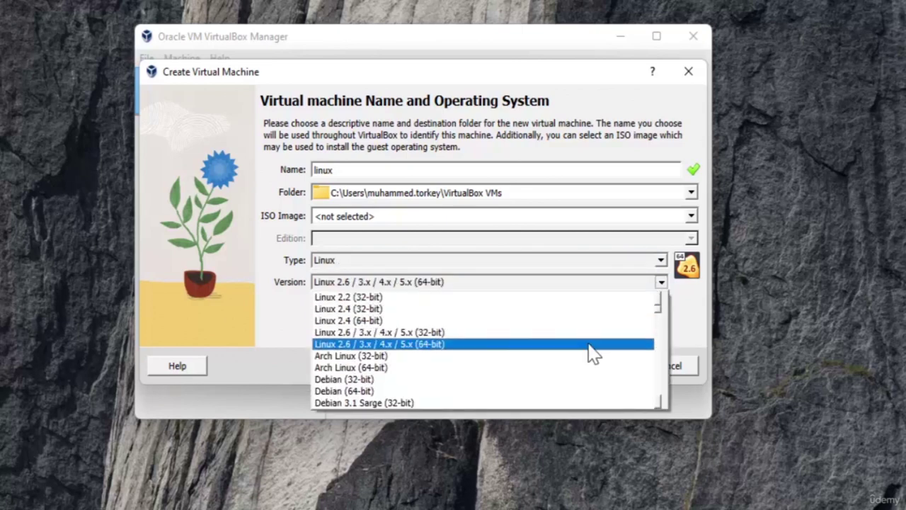
pyautogui.scroll(-8, 593, 354)
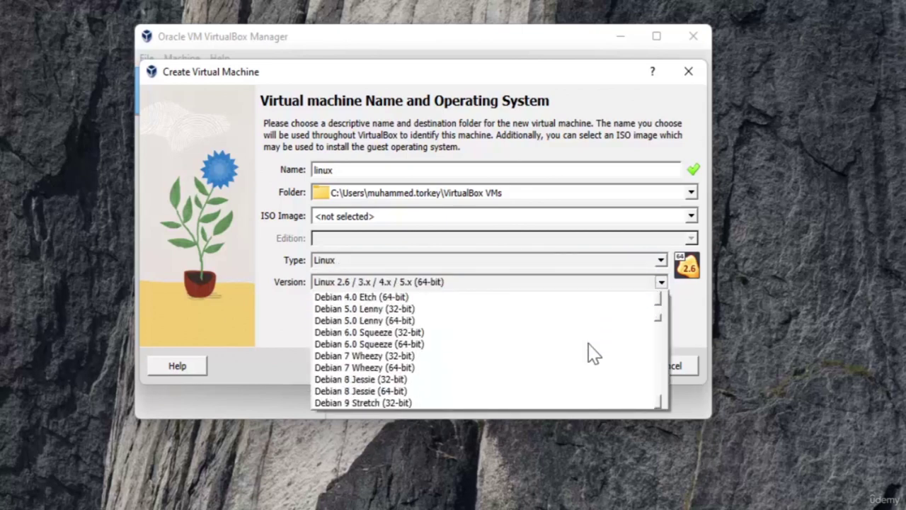
pyautogui.scroll(-10, 593, 354)
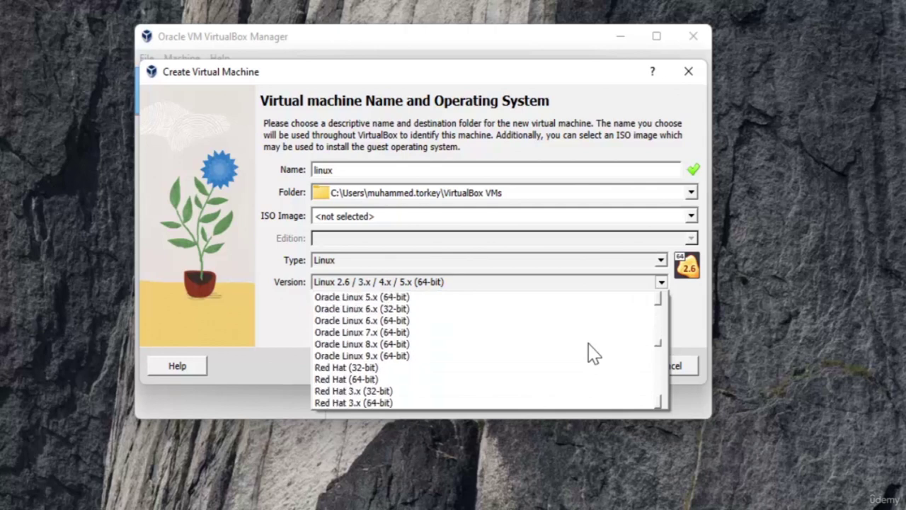
pyautogui.scroll(-2, 593, 353)
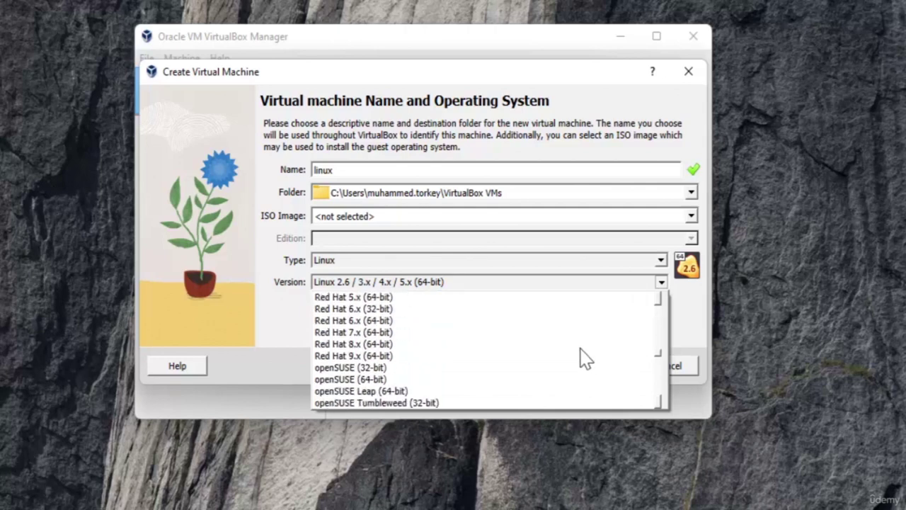
pyautogui.click(422, 356)
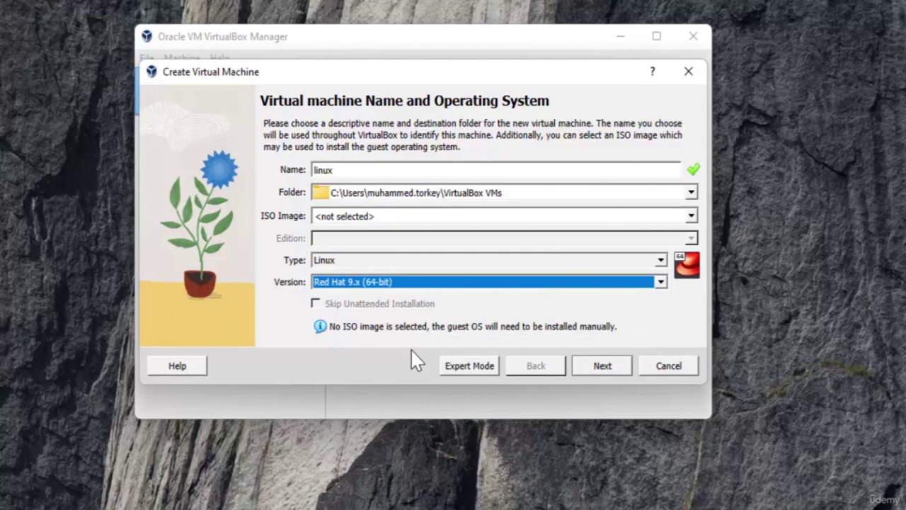
pyautogui.click(602, 366)
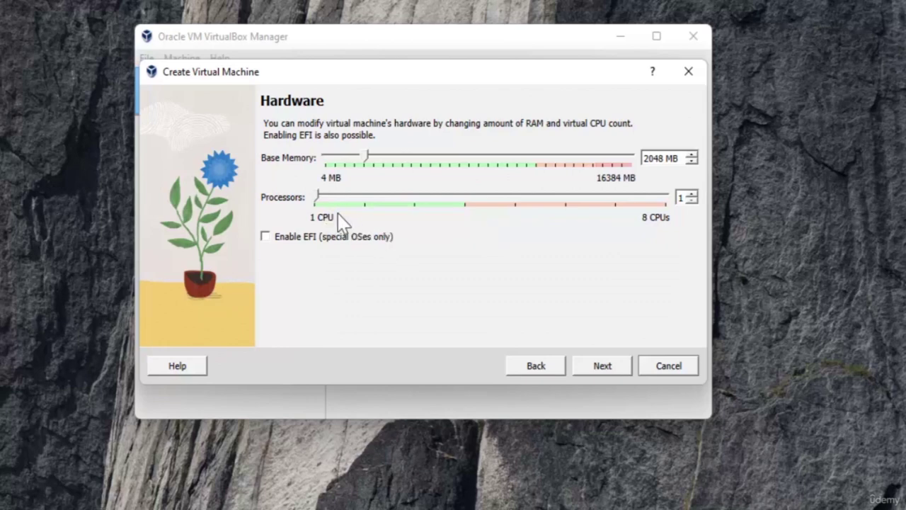
# Step: Accept 2048 MB of memory and 1 CPU, set the new virtual hard disk to 50 GB and finish creating the machine
pyautogui.click(598, 368)
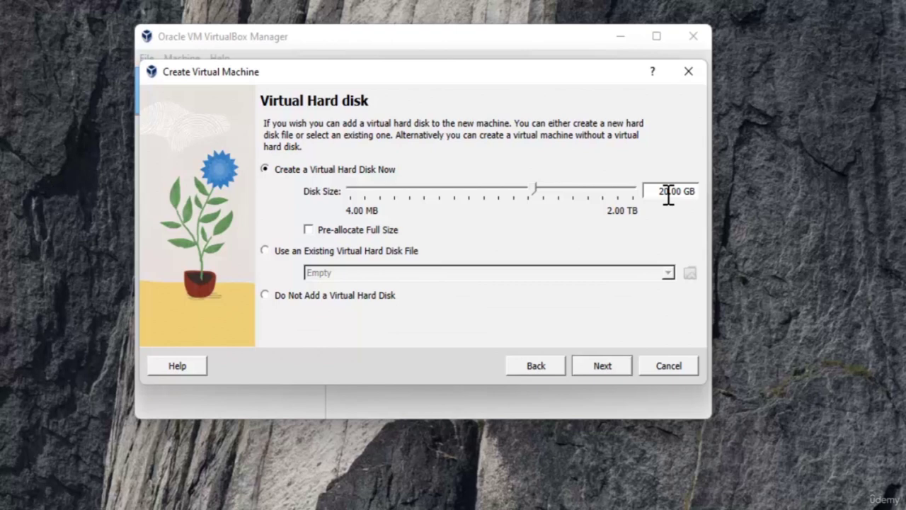
pyautogui.moveTo(669, 195); pyautogui.dragTo(659, 195)
pyautogui.write('50')
pyautogui.click(596, 371)
pyautogui.click(600, 368)
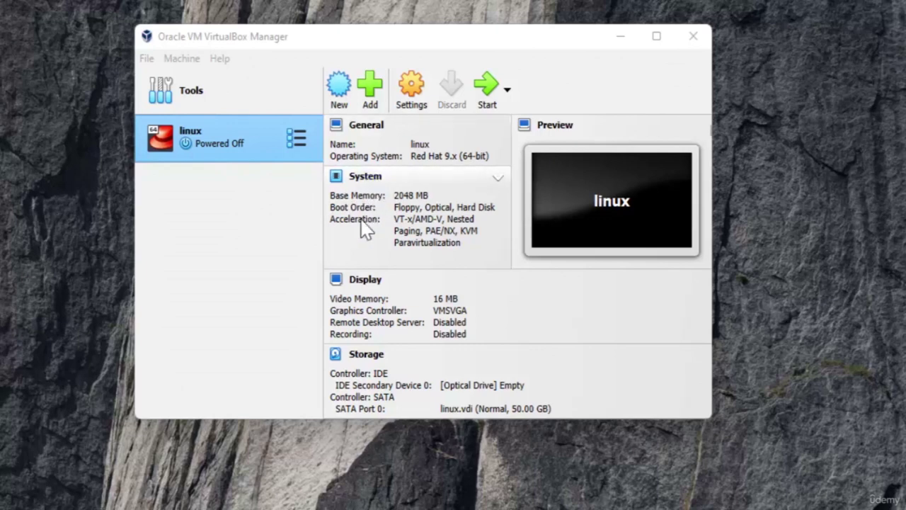
# Step: Review the linux machine's motherboard, processor, storage and network settings, including the adapter attachment options, and close them without saving
pyautogui.rightClick(214, 138)
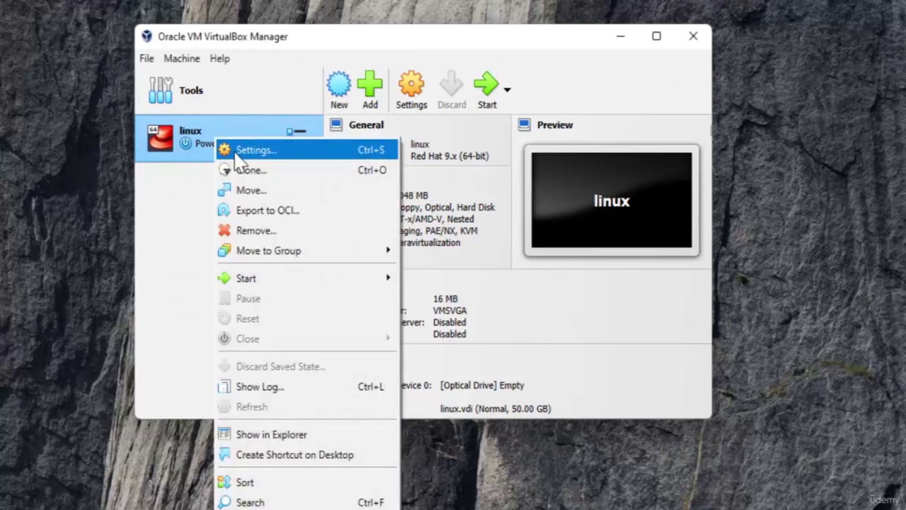
pyautogui.click(182, 218)
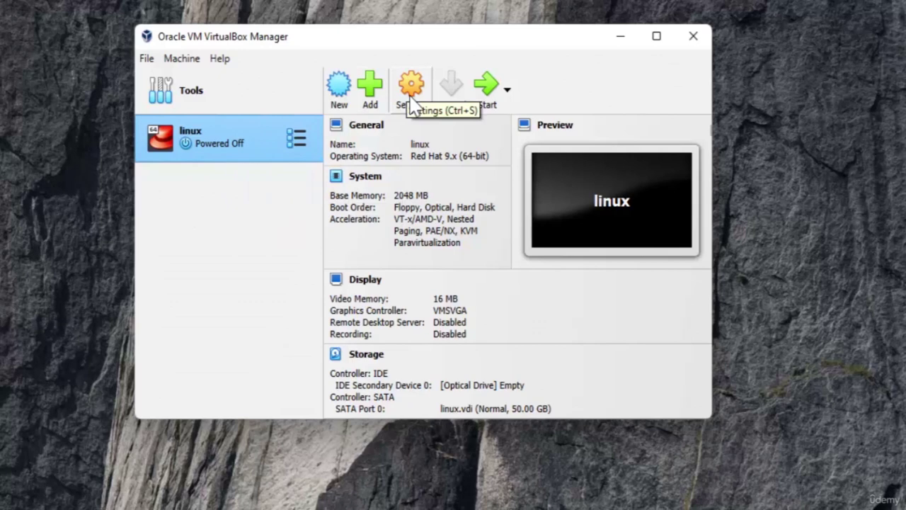
pyautogui.click(414, 103)
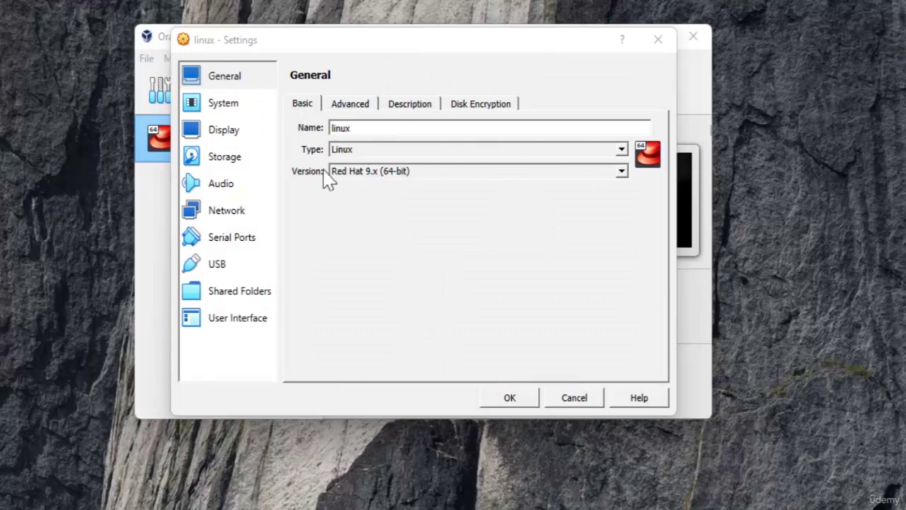
pyautogui.click(231, 114)
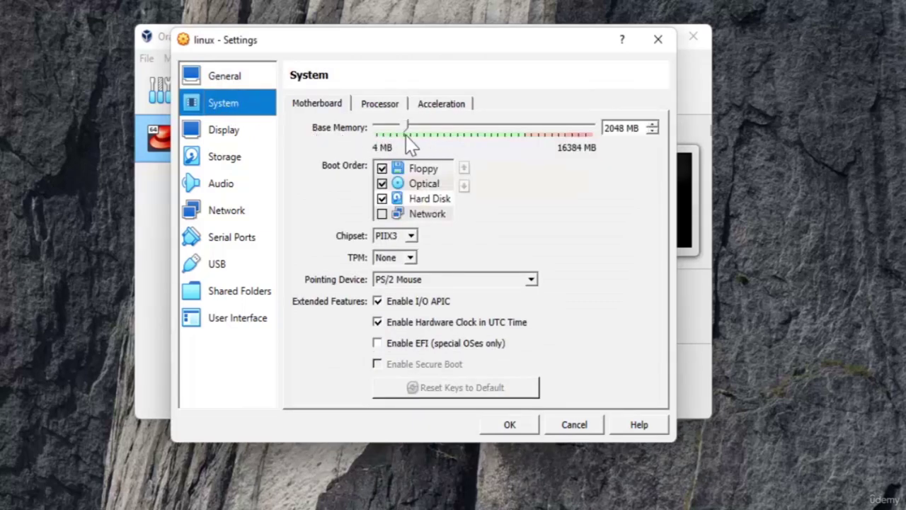
pyautogui.click(383, 105)
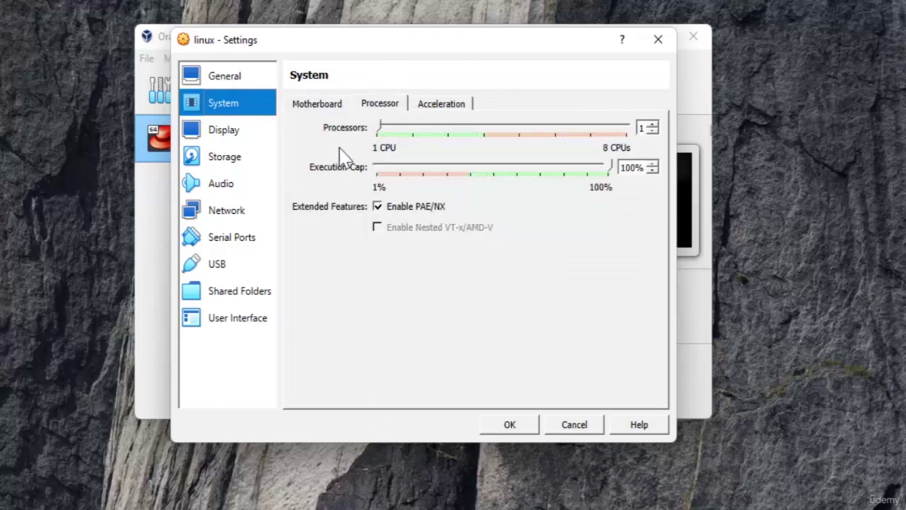
pyautogui.click(233, 161)
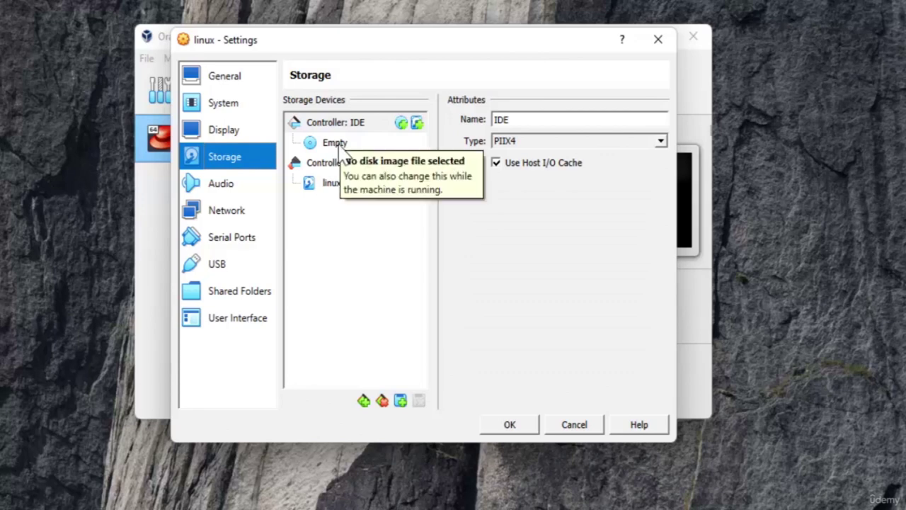
pyautogui.click(237, 211)
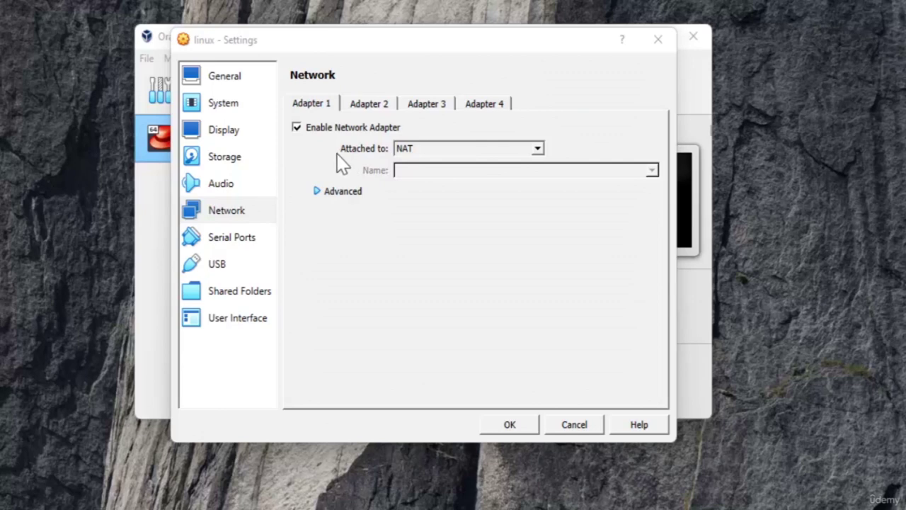
pyautogui.click(424, 152)
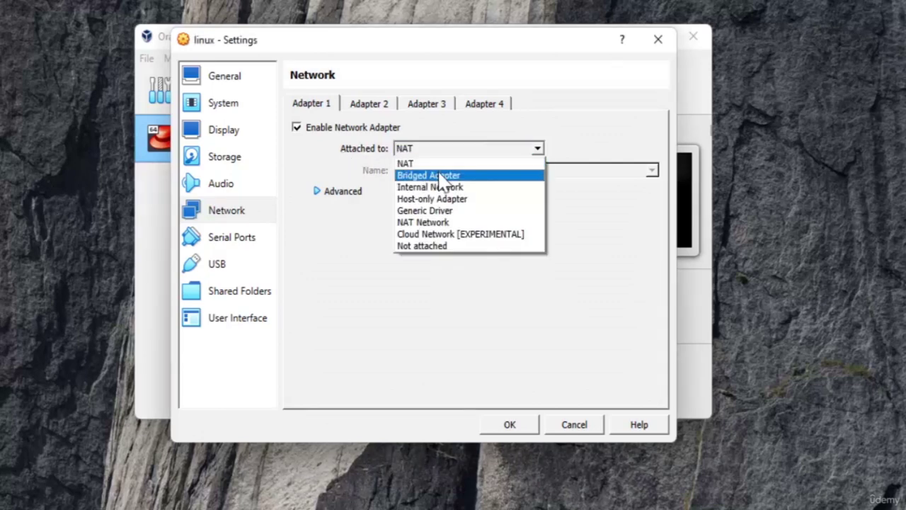
pyautogui.click(521, 374)
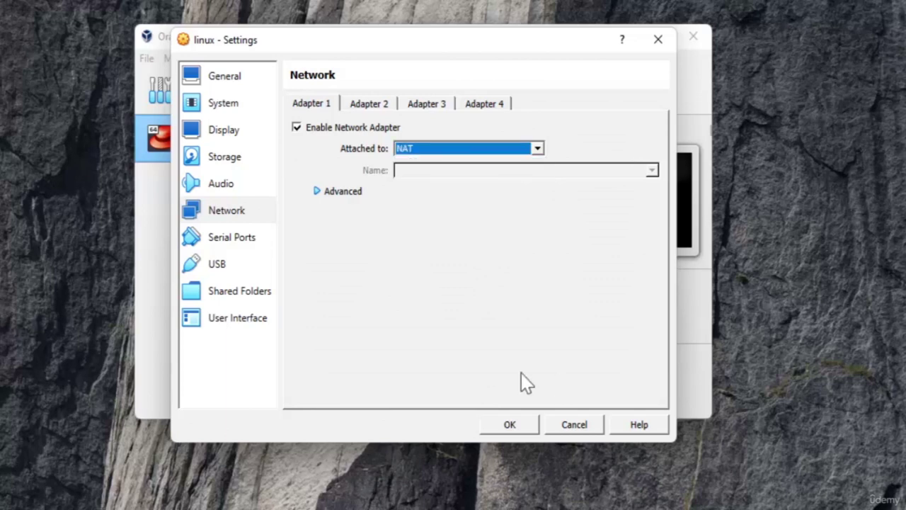
pyautogui.click(572, 427)
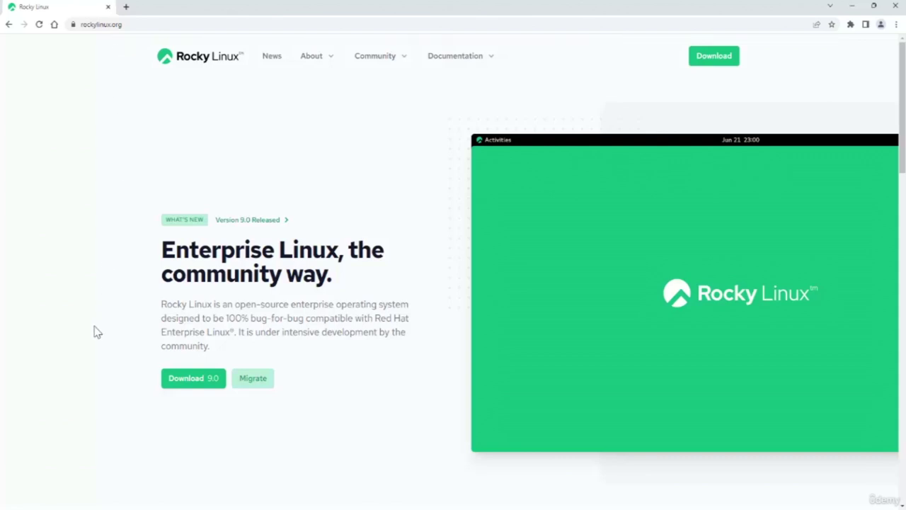
# Step: Switch to the browser and view the Rocky Linux 9 ISO options on the rockylinux.org download page
pyautogui.click(709, 64)
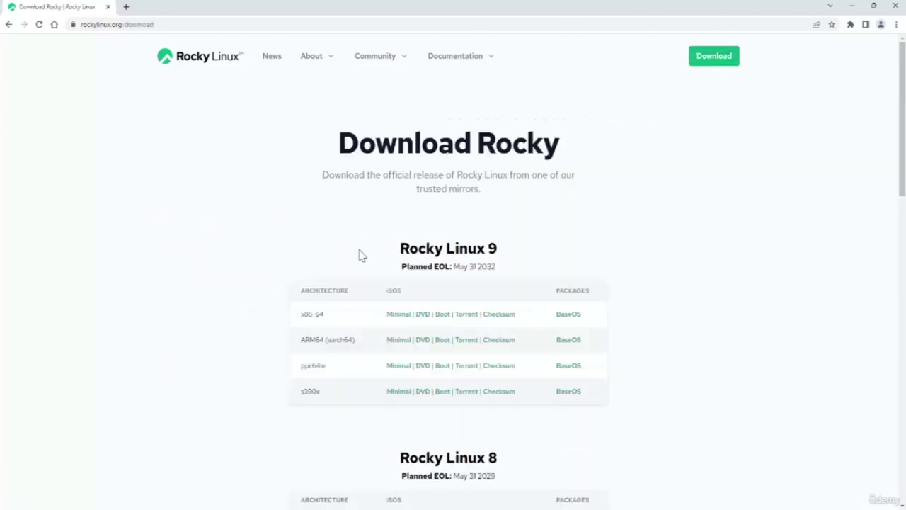
pyautogui.scroll(-1, 196, 377)
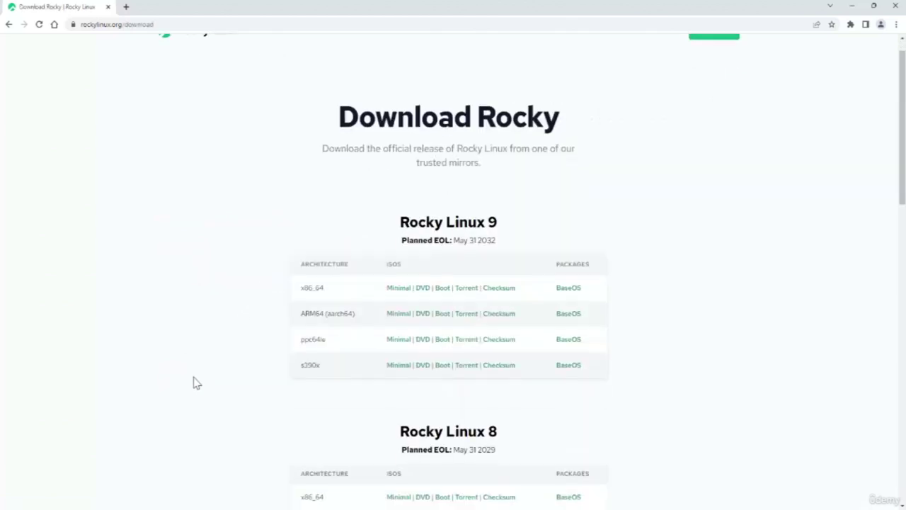
pyautogui.scroll(1, 384, 418)
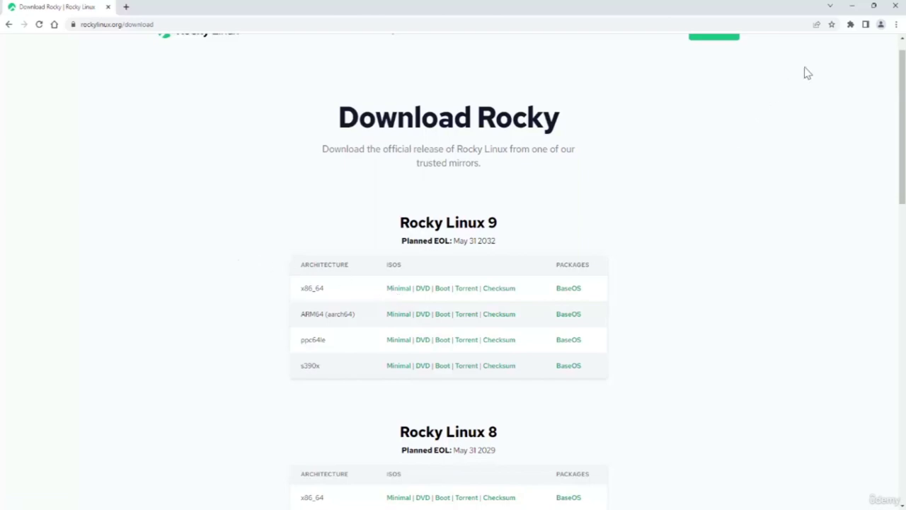
# Step: Switch back to VirtualBox Manager and attach Rocky-9.0-20220805.0-x86_64-minimal.iso to the linux machine's empty optical drive, saving the settings
pyautogui.click(852, 6)
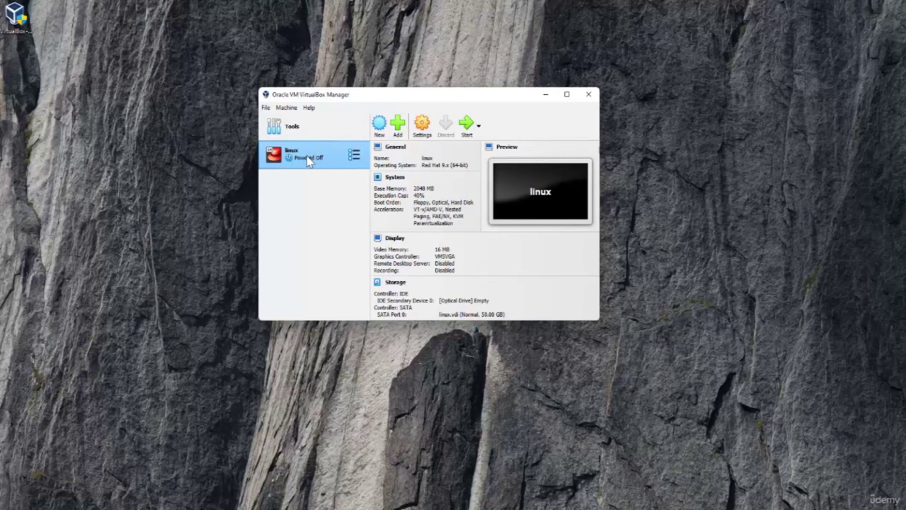
pyautogui.click(421, 128)
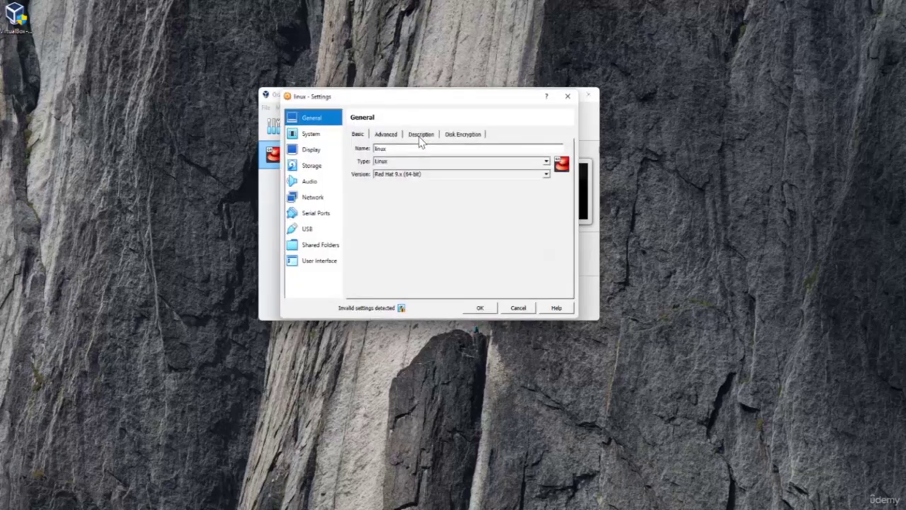
pyautogui.click(320, 175)
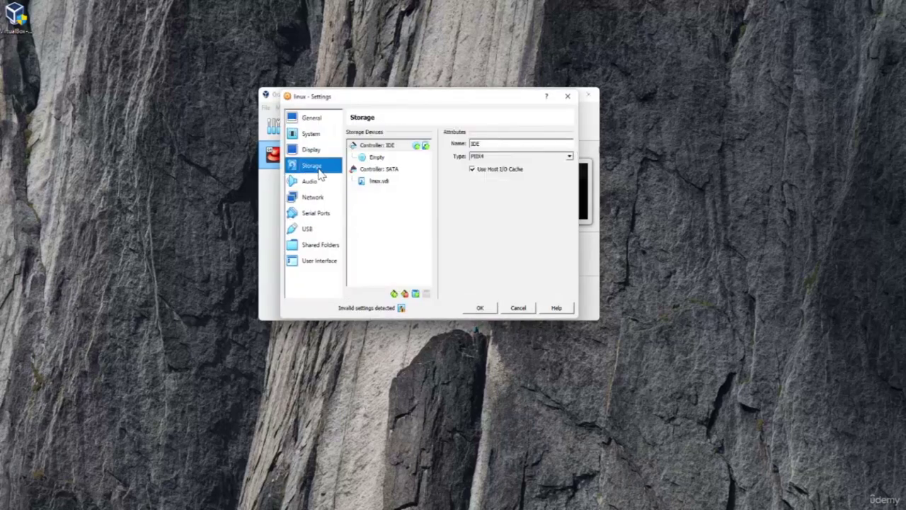
pyautogui.click(375, 157)
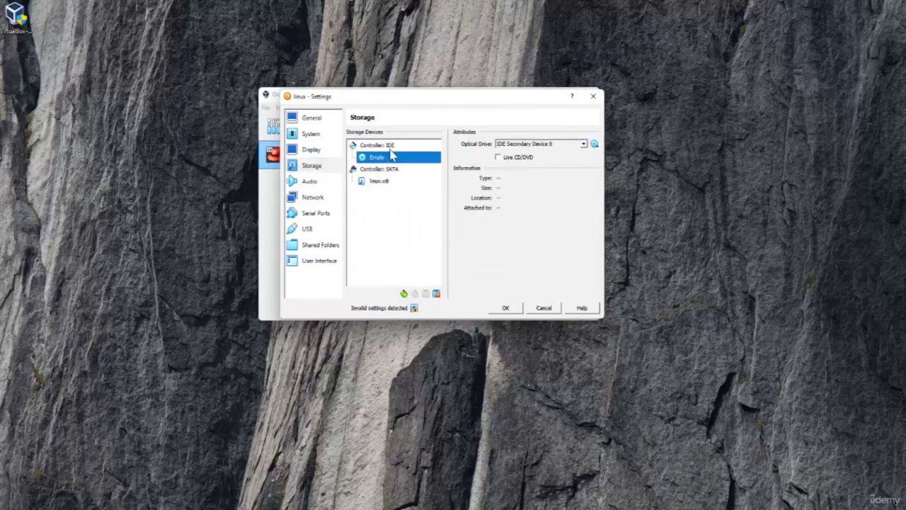
pyautogui.click(595, 147)
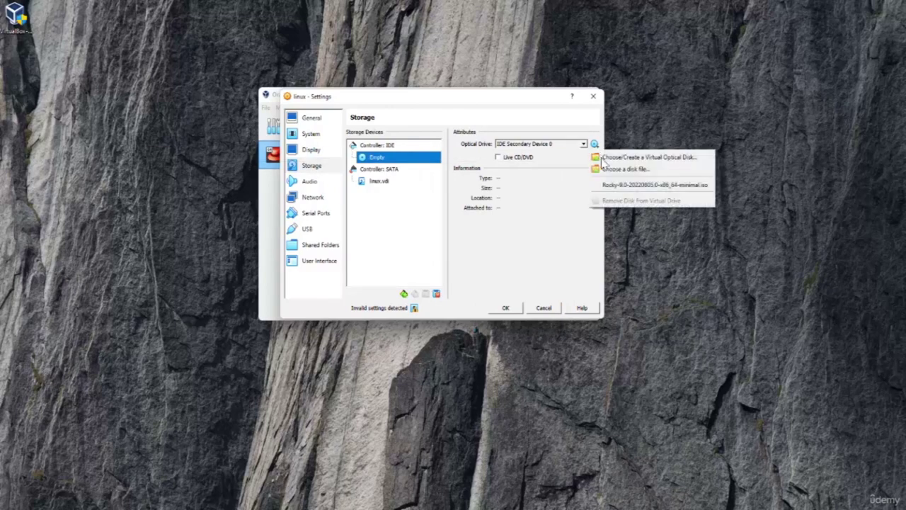
pyautogui.click(611, 172)
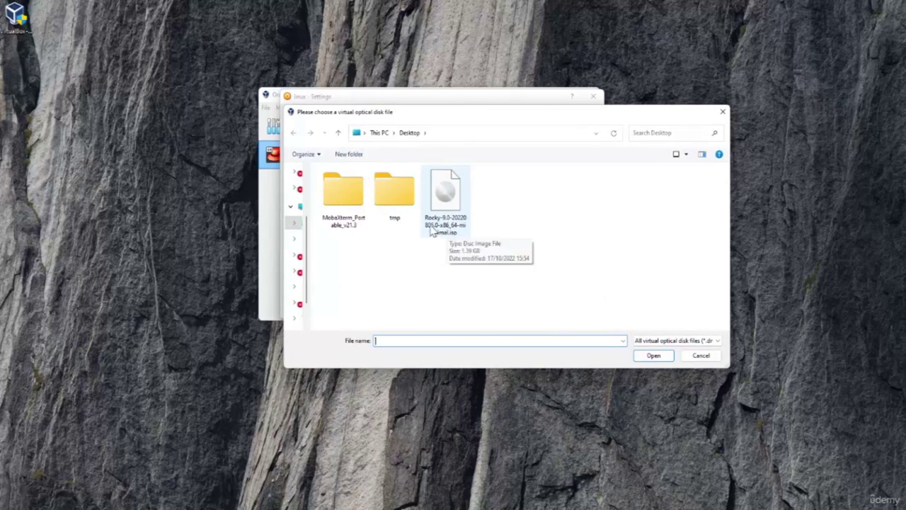
pyautogui.click(444, 223)
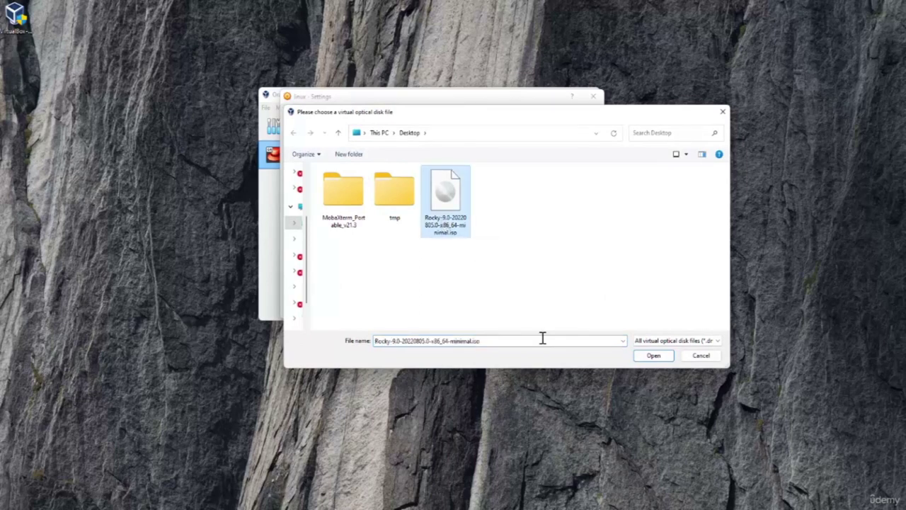
pyautogui.click(652, 355)
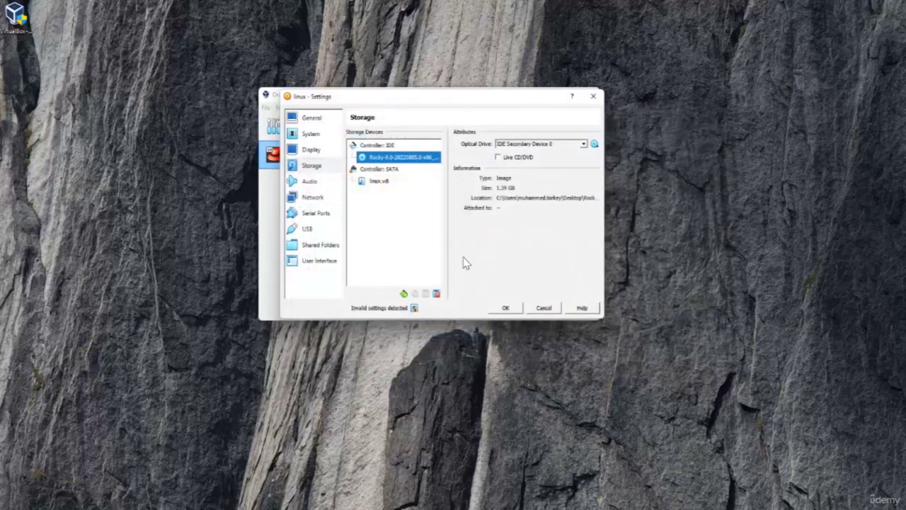
pyautogui.click(506, 308)
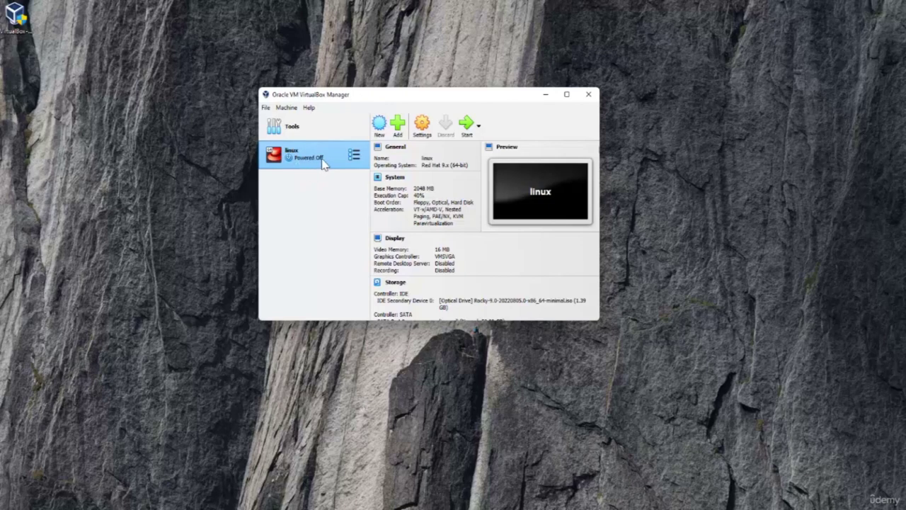
# Step: Start the linux virtual machine and switch its display to scaled mode
pyautogui.click(466, 134)
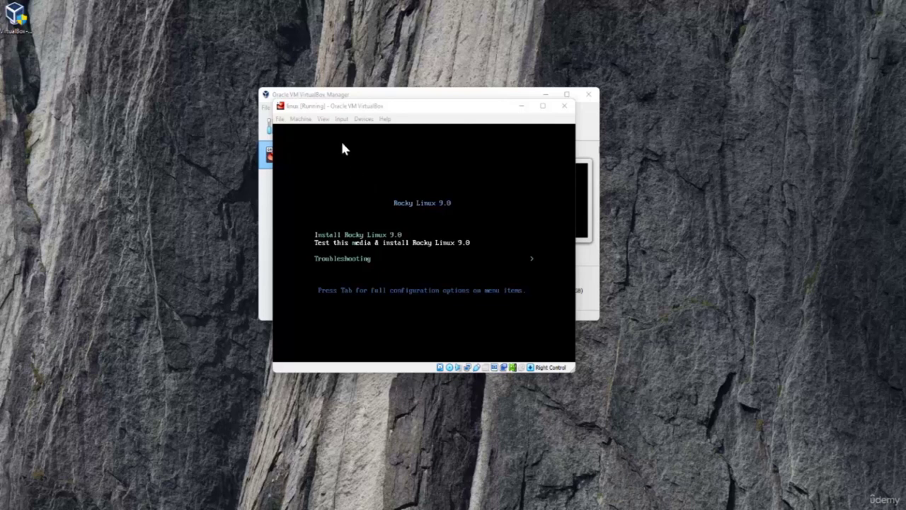
pyautogui.click(324, 119)
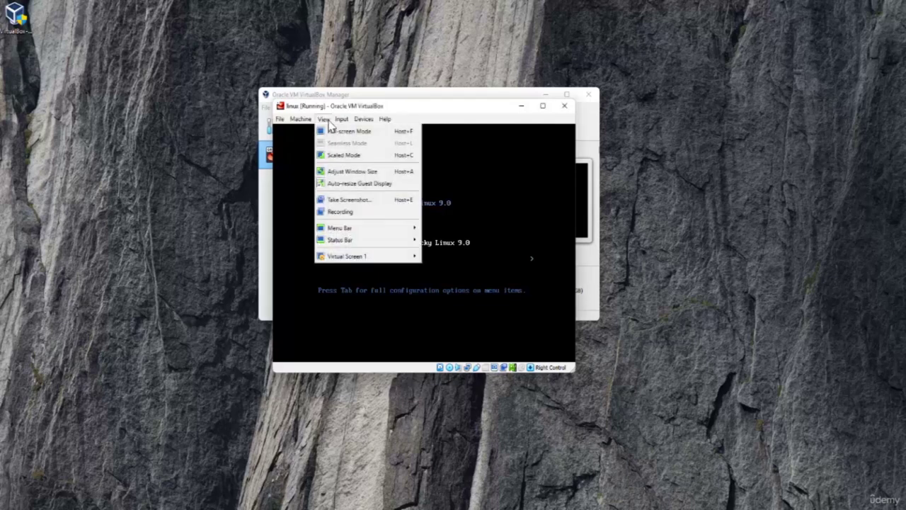
pyautogui.click(343, 156)
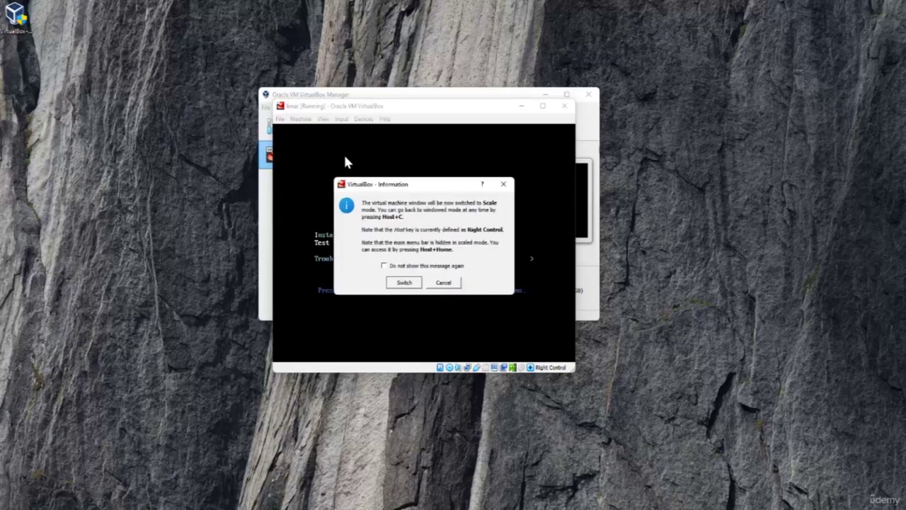
pyautogui.click(404, 281)
# Step: Move the scaled virtual machine window up and enlarge it to cover most of the desktop
pyautogui.moveTo(135, 168); pyautogui.dragTo(69, 177)
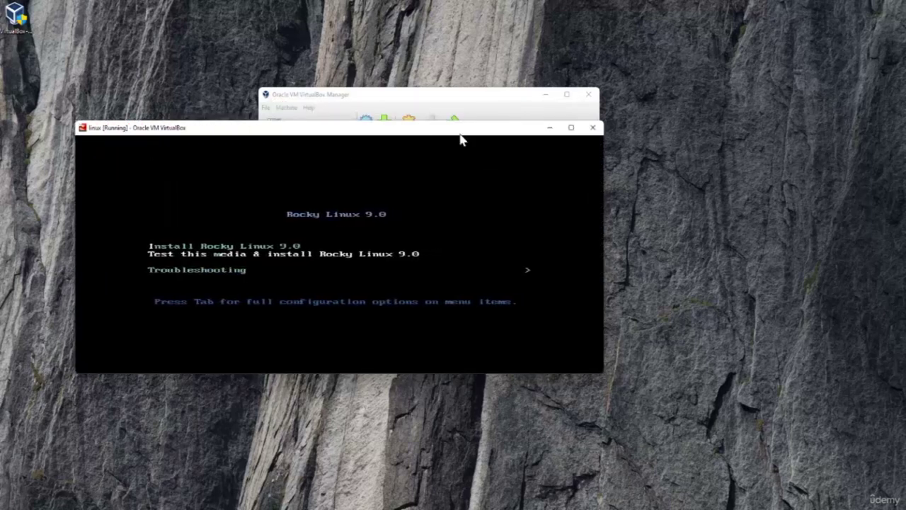
pyautogui.moveTo(456, 124); pyautogui.dragTo(504, 19)
pyautogui.moveTo(602, 148); pyautogui.dragTo(812, 148)
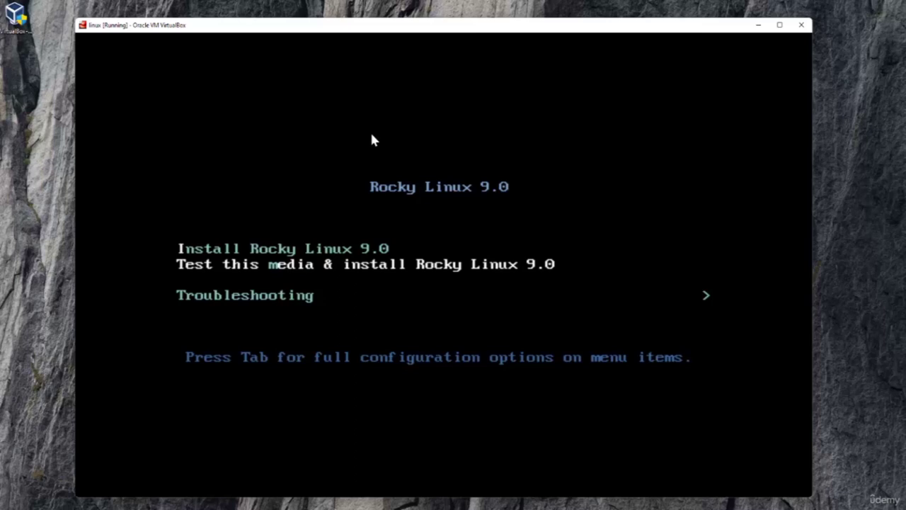
# Step: Return the virtual machine to normal windowed mode and switch it to scaled mode again
pyautogui.press('Control_R+c')
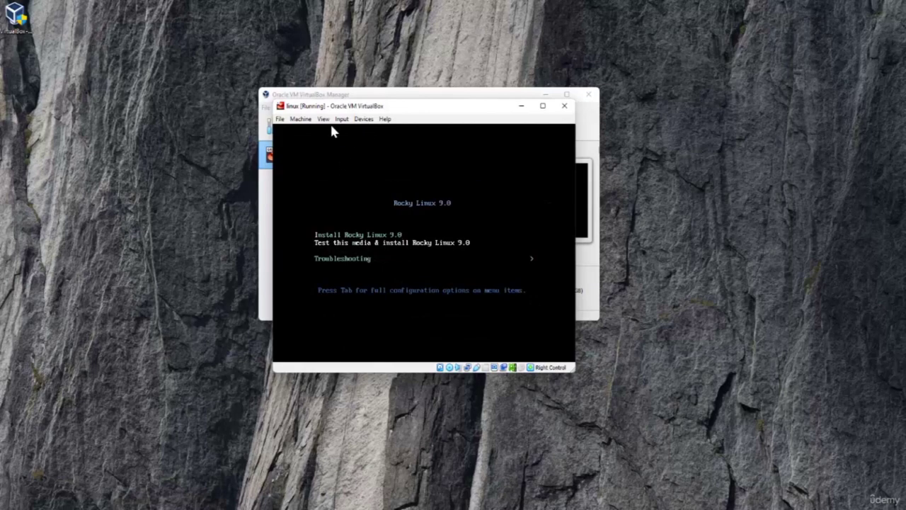
pyautogui.click(323, 119)
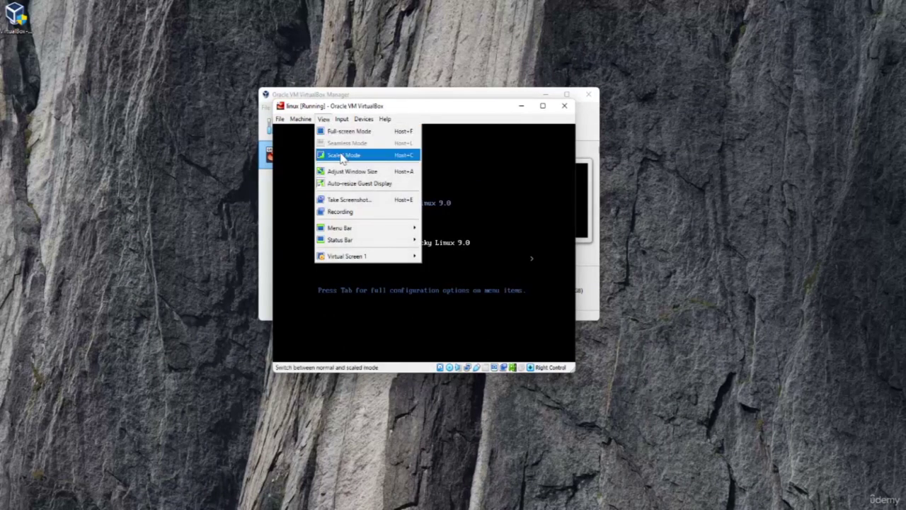
pyautogui.click(343, 155)
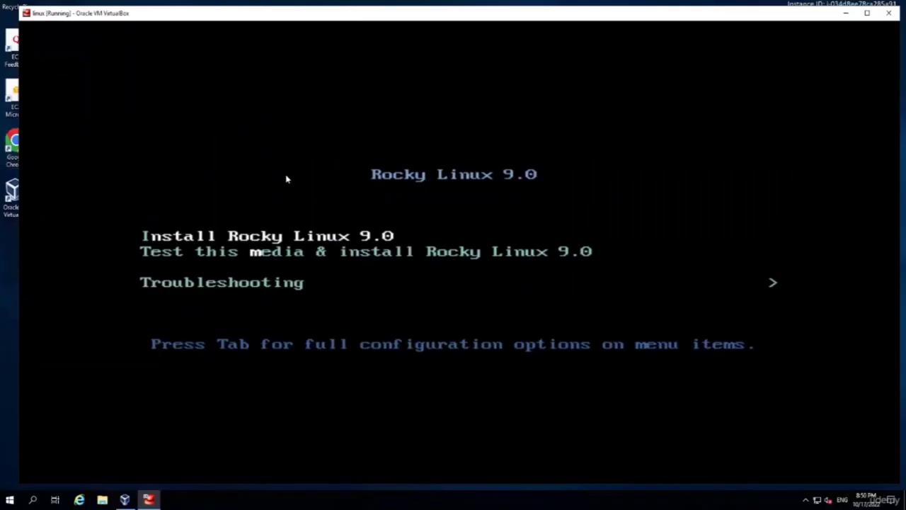
# Step: Boot the Install Rocky Linux 9.0 entry with mouse and keyboard captured, and capture them again at the installer's language screen
pyautogui.click(276, 201)
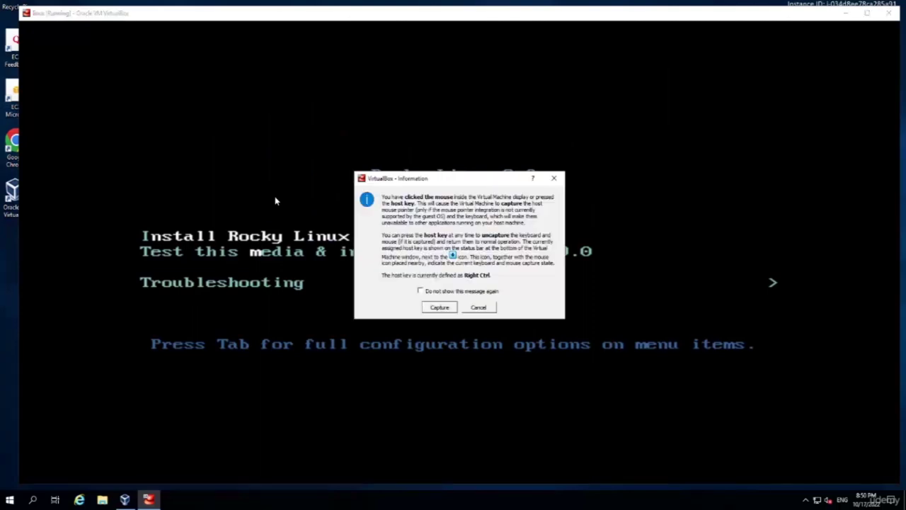
pyautogui.click(438, 307)
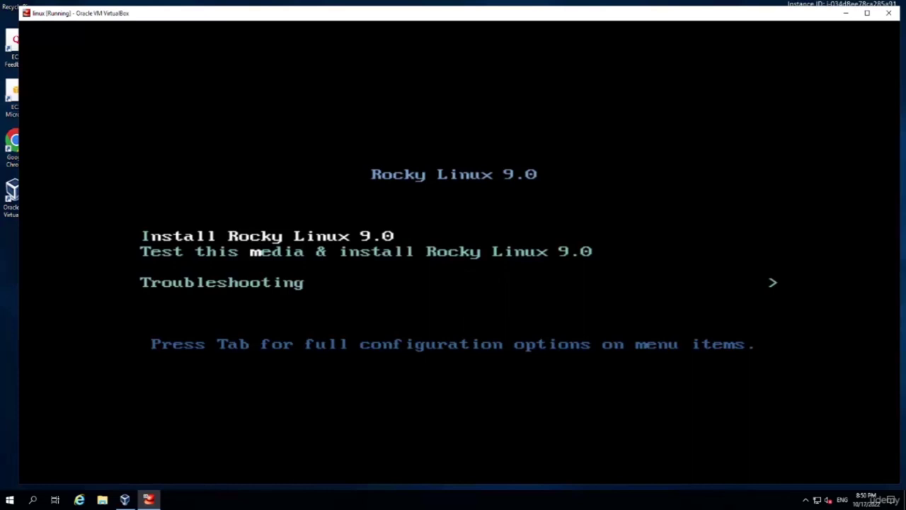
pyautogui.press('Return')
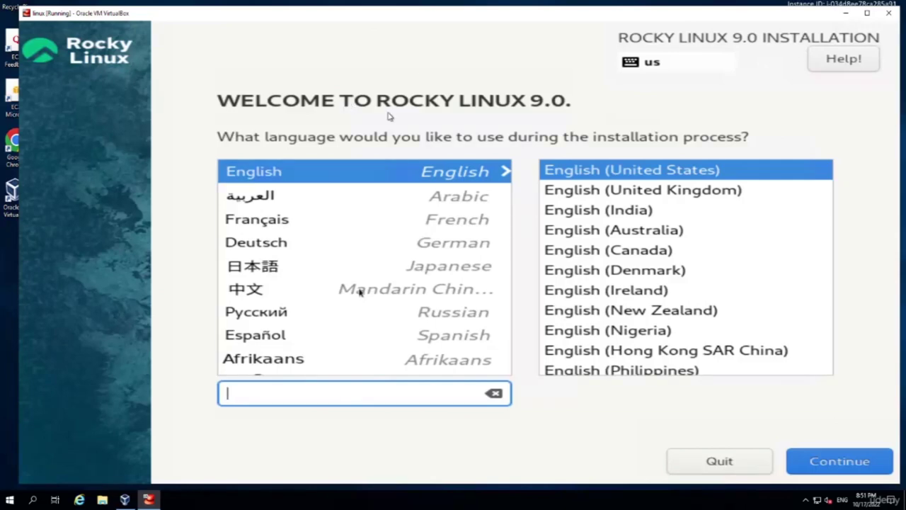
pyautogui.click(296, 123)
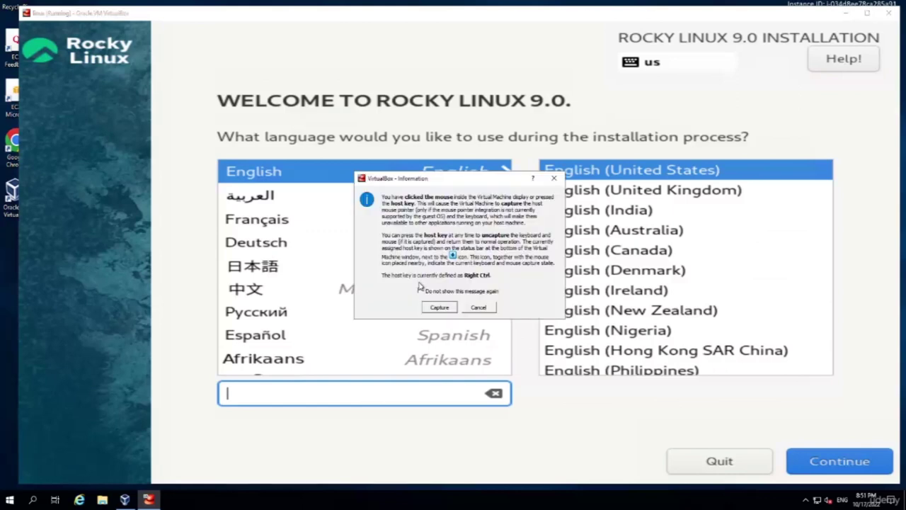
pyautogui.click(439, 308)
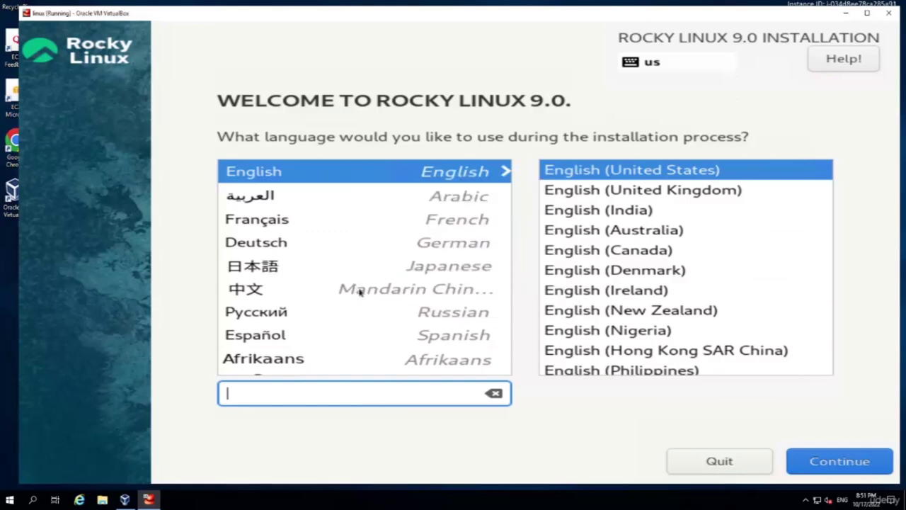